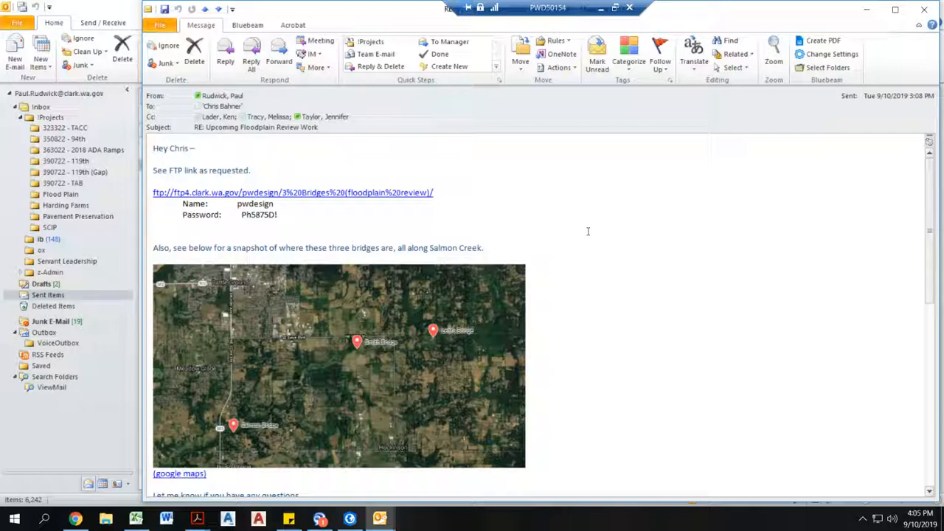
# Step: Review the bridge location snapshot in the floodplain review email and open its linked 3 Bridges map in the browser
pyautogui.scroll(-4, 587, 232)
pyautogui.scroll(1, 586, 231)
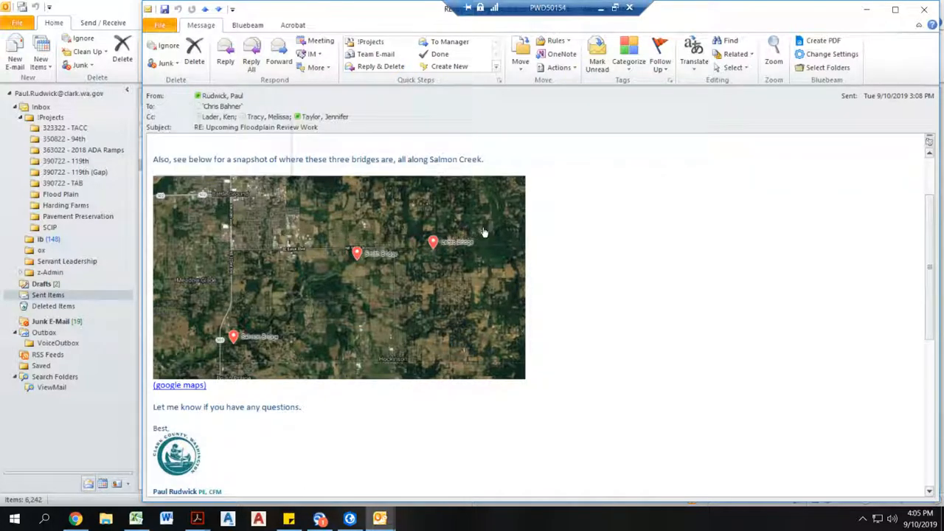
pyautogui.click(314, 288)
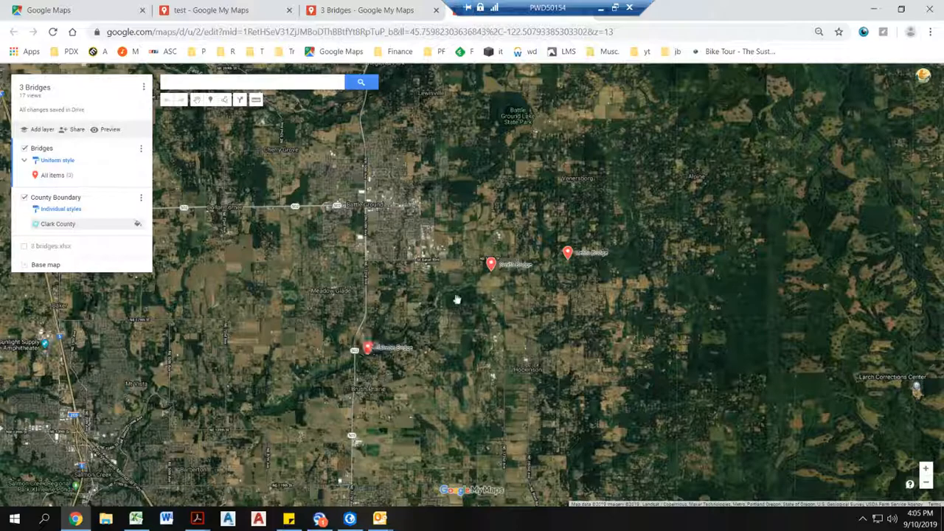
# Step: Examine where the three bridges lie within the Clark County boundary on the 3 Bridges map
pyautogui.scroll(-2, 537, 238)
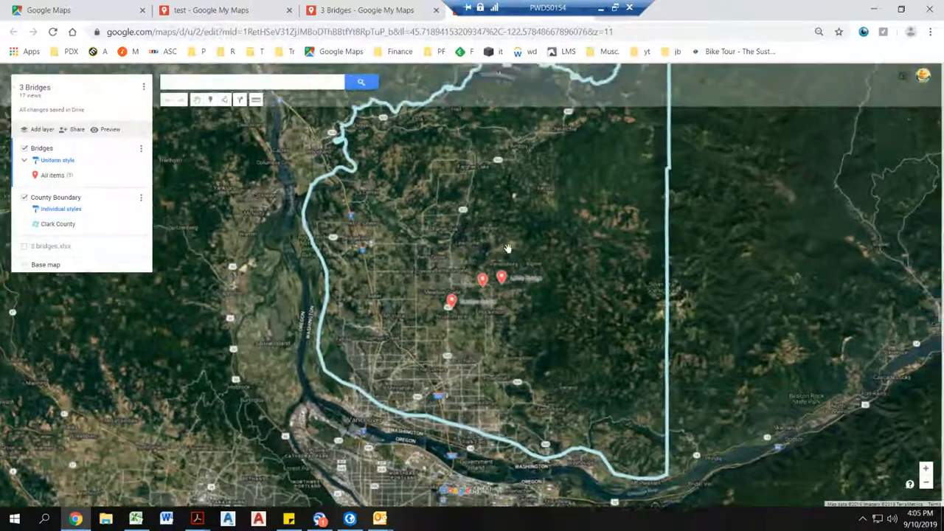
pyautogui.scroll(-1, 525, 210)
pyautogui.scroll(1, 524, 210)
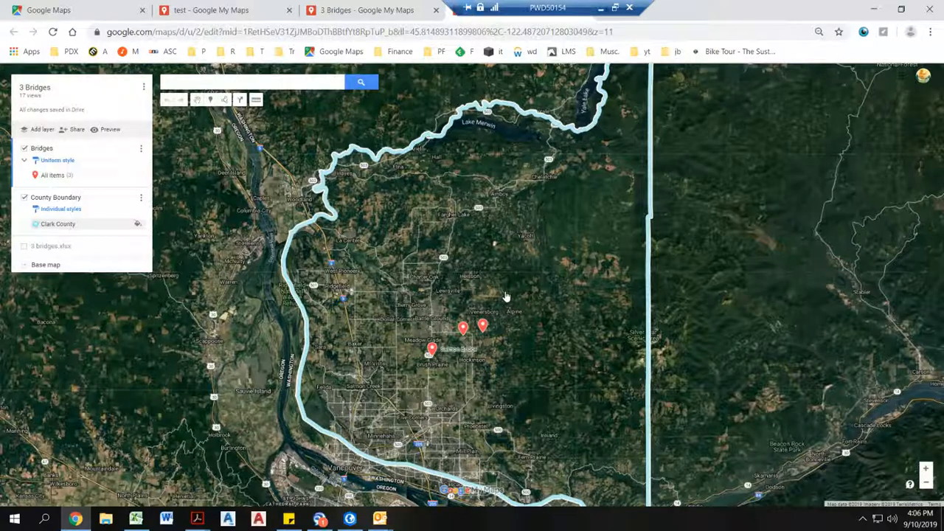
pyautogui.scroll(1, 507, 297)
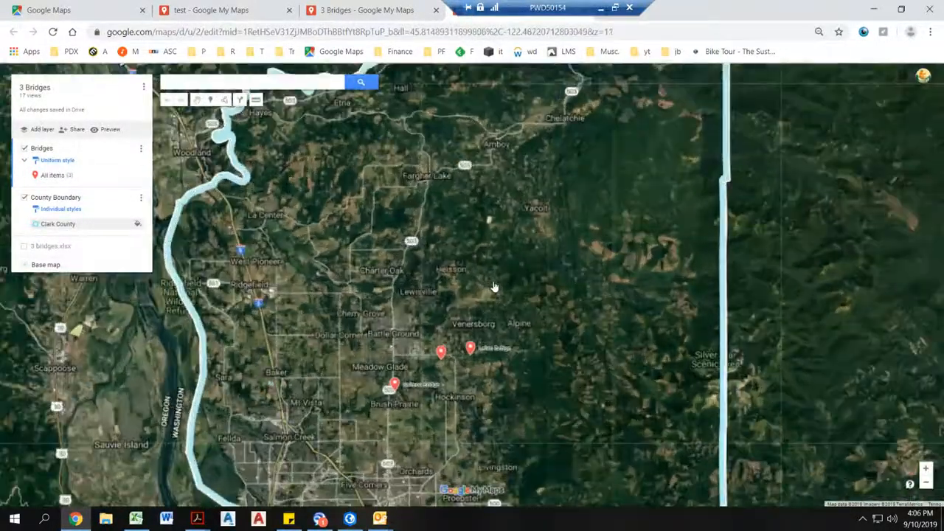
pyautogui.scroll(-1, 502, 287)
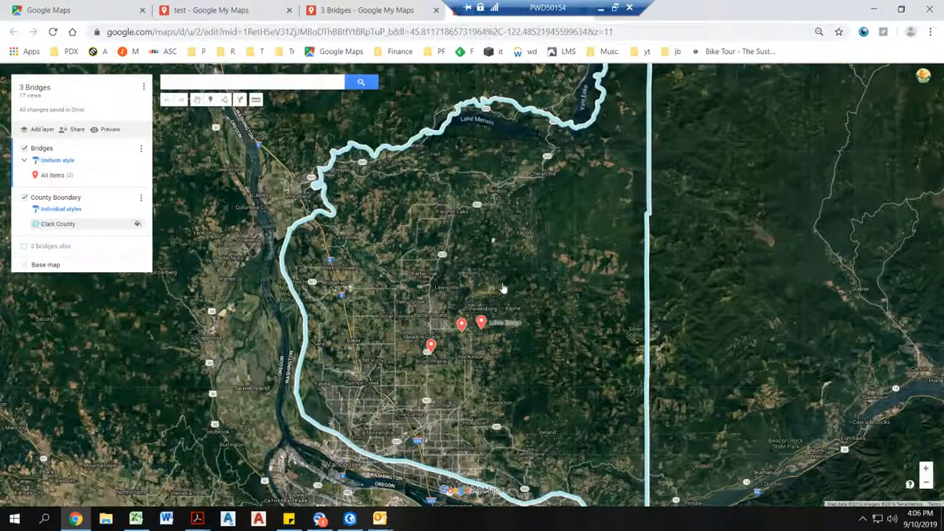
pyautogui.scroll(-1, 490, 284)
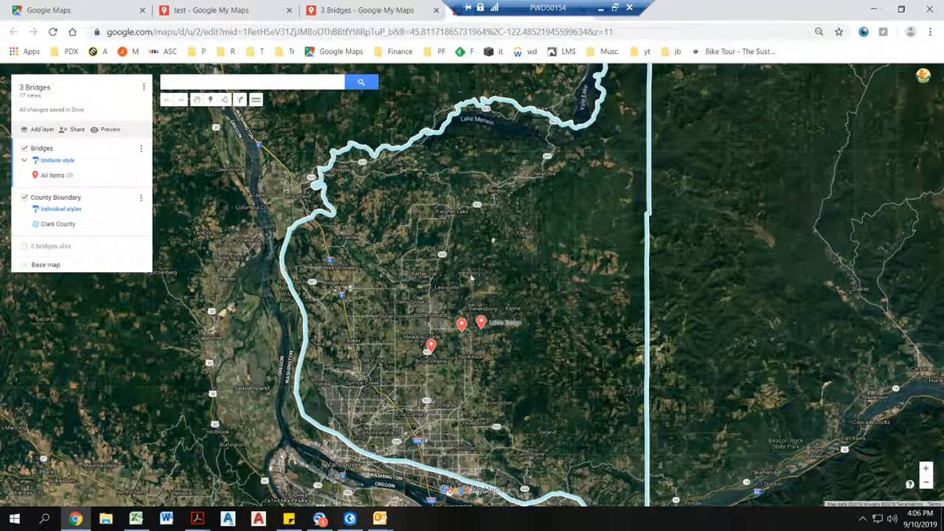
# Step: Look up the coordinates of a spot in Vancouver's Shumway area in Google Maps, opened in a separate tab, and close it
pyautogui.hotkey('ctrl', 't')
pyautogui.click(342, 51)
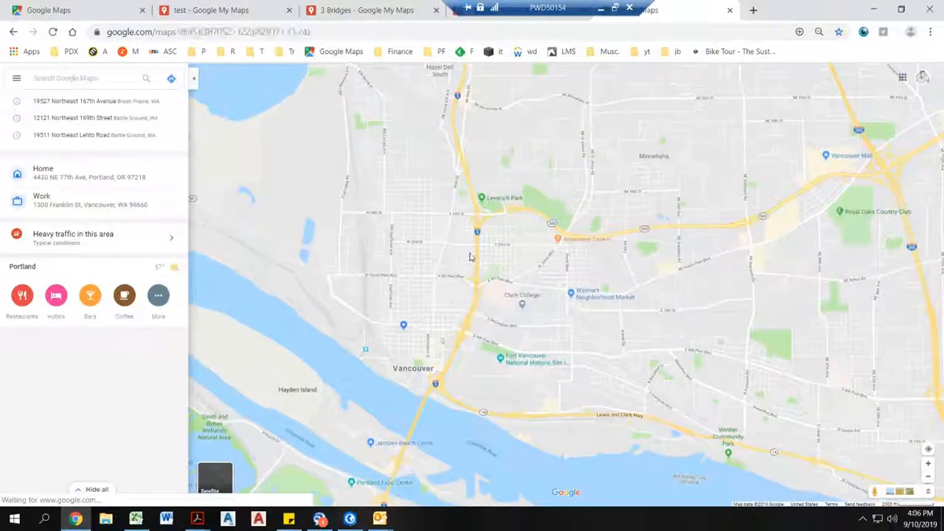
pyautogui.click(457, 261)
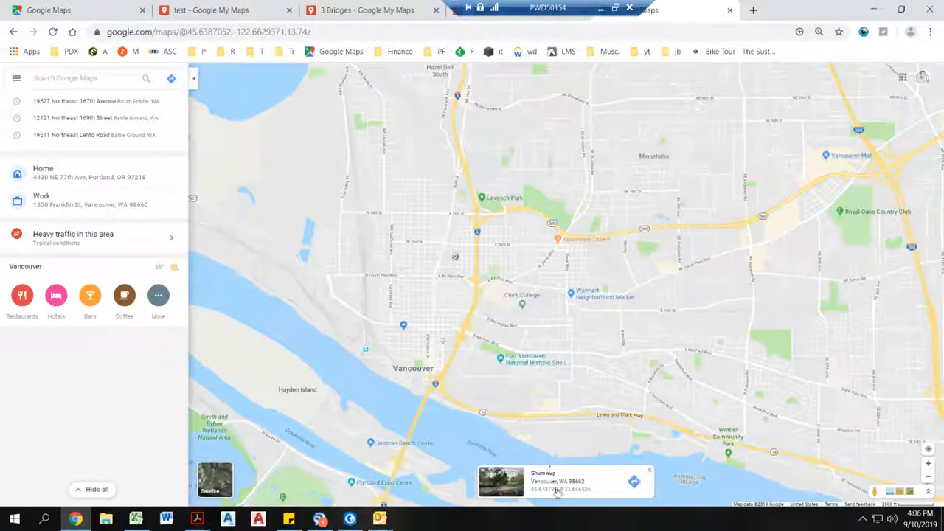
pyautogui.click(558, 489)
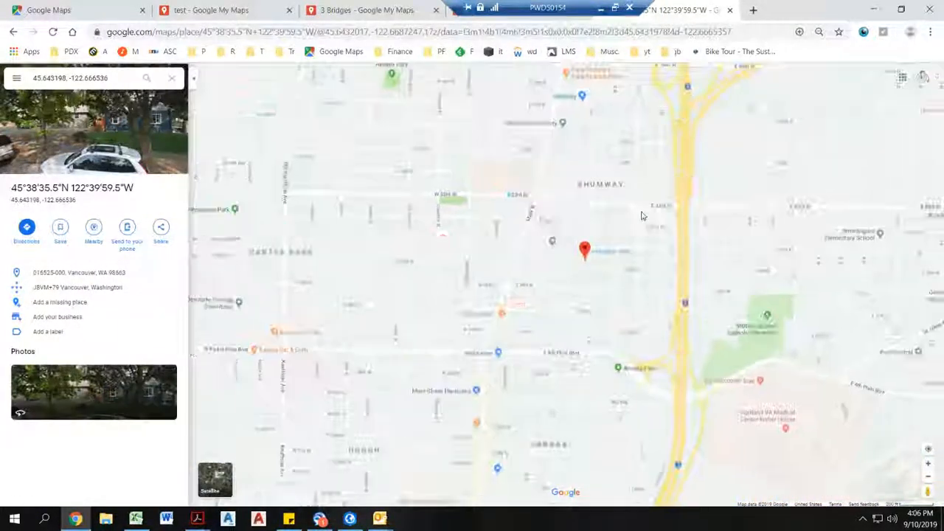
pyautogui.hotkey('ctrl', 'w')
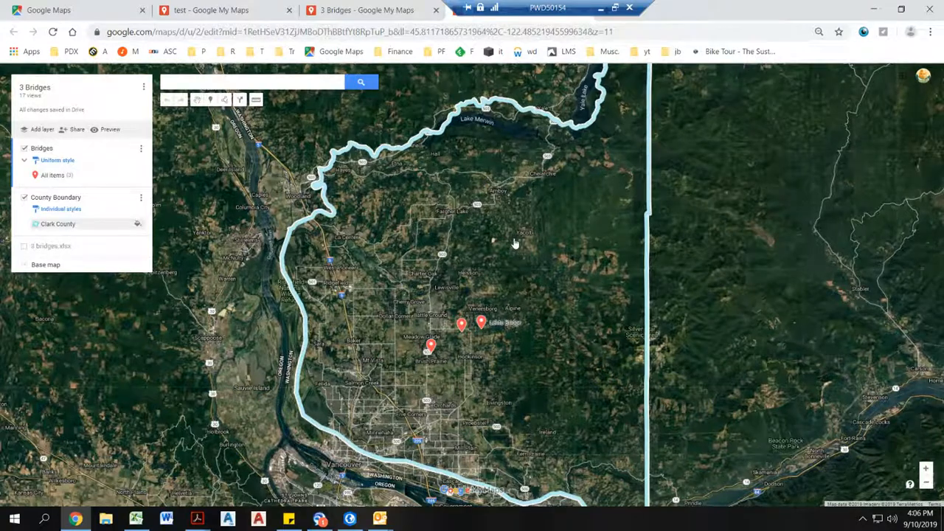
# Step: Open mymaps.google.com in a new tab and browse the shared, owned and recent map lists, ending on the shared maps
pyautogui.hotkey('ctrl', 't')
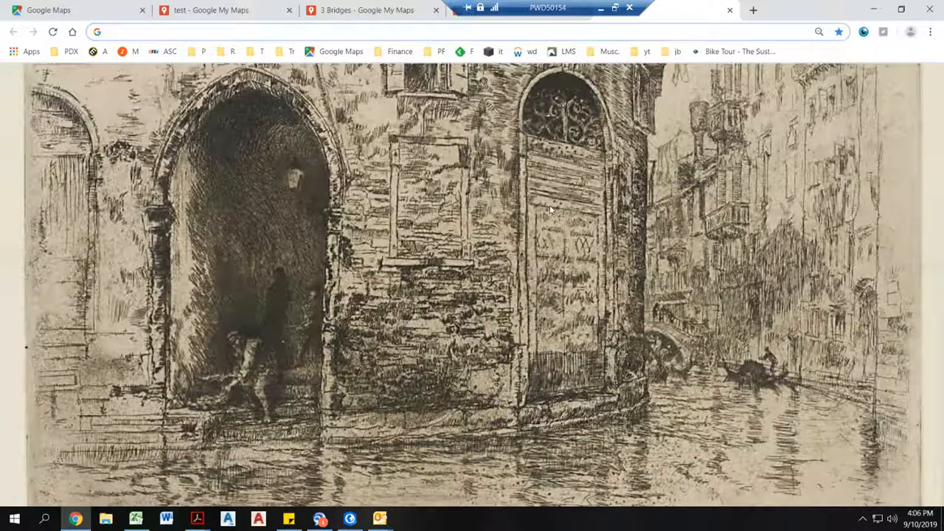
pyautogui.write('mymaps.google.com')
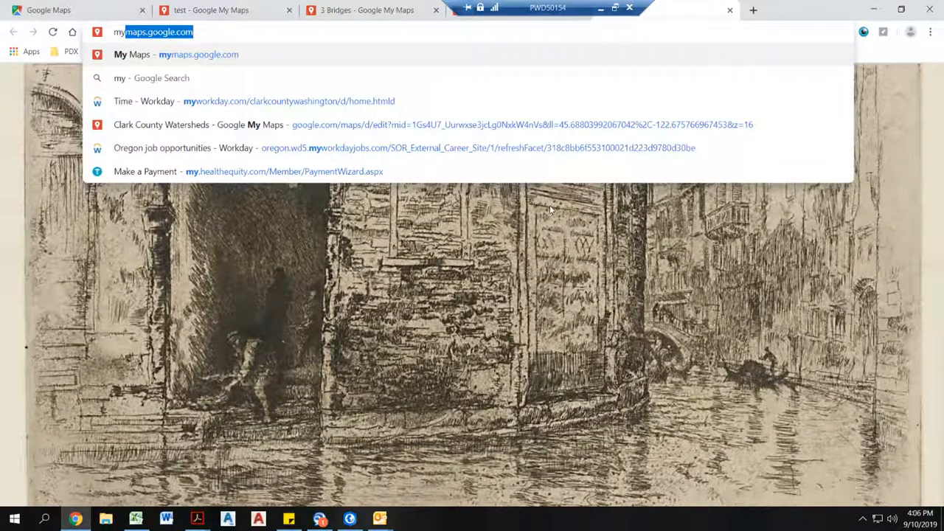
pyautogui.press('Return')
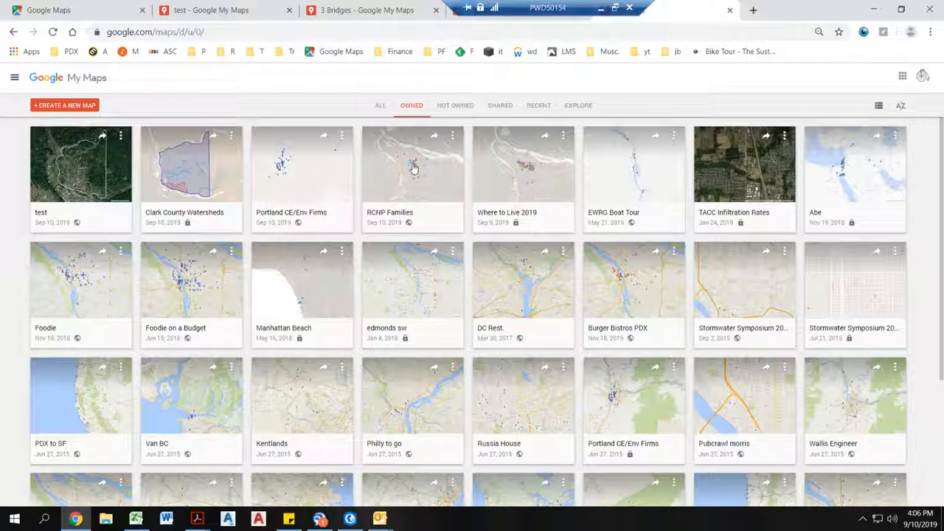
pyautogui.click(498, 105)
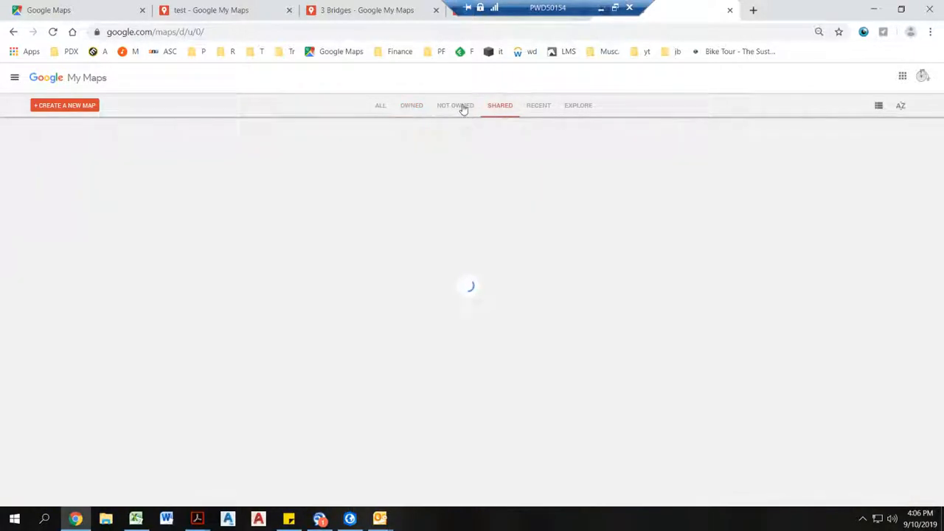
pyautogui.click(415, 105)
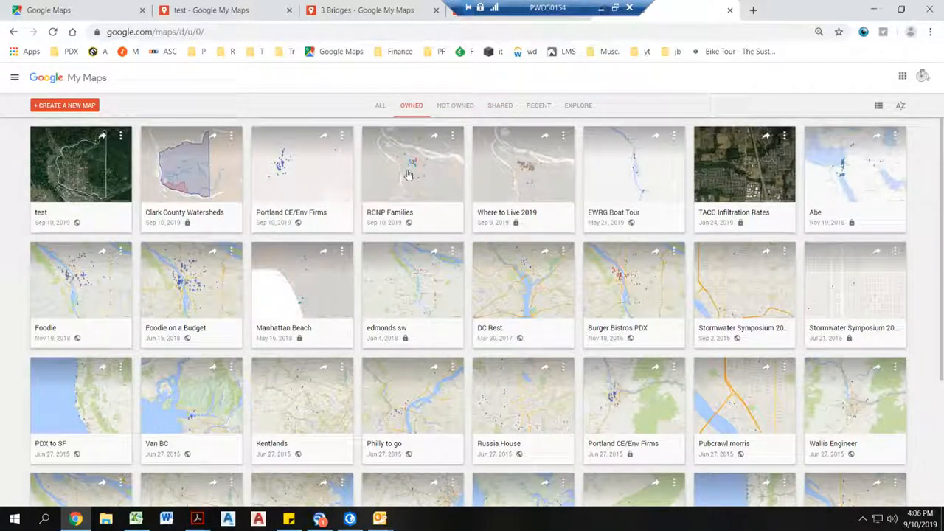
pyautogui.click(533, 105)
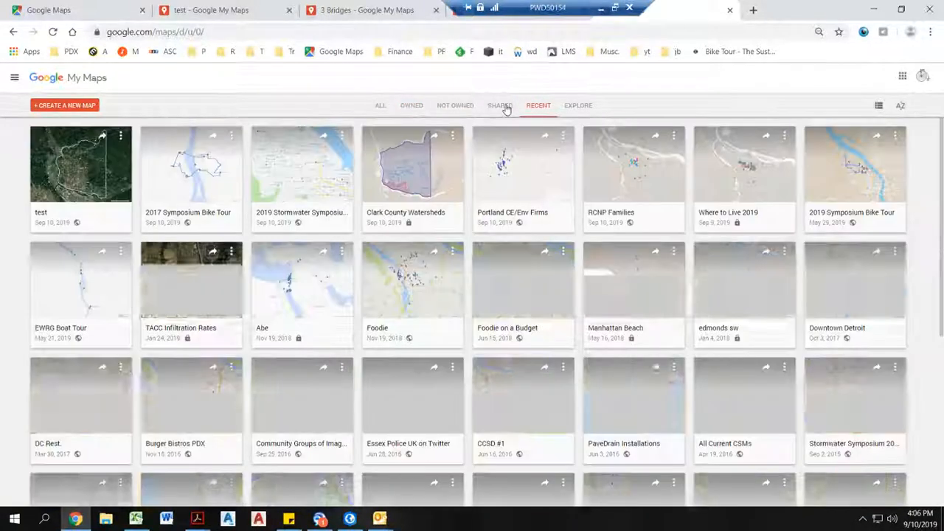
pyautogui.click(503, 105)
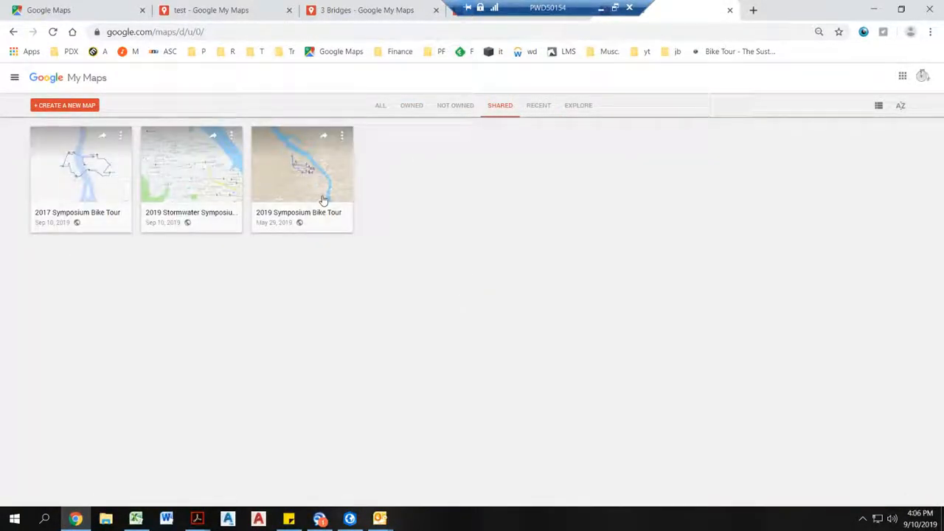
# Step: Open the 2017 Symposium Bike Tour map and toggle its Route Locations and directions layers off and back on
pyautogui.click(74, 190)
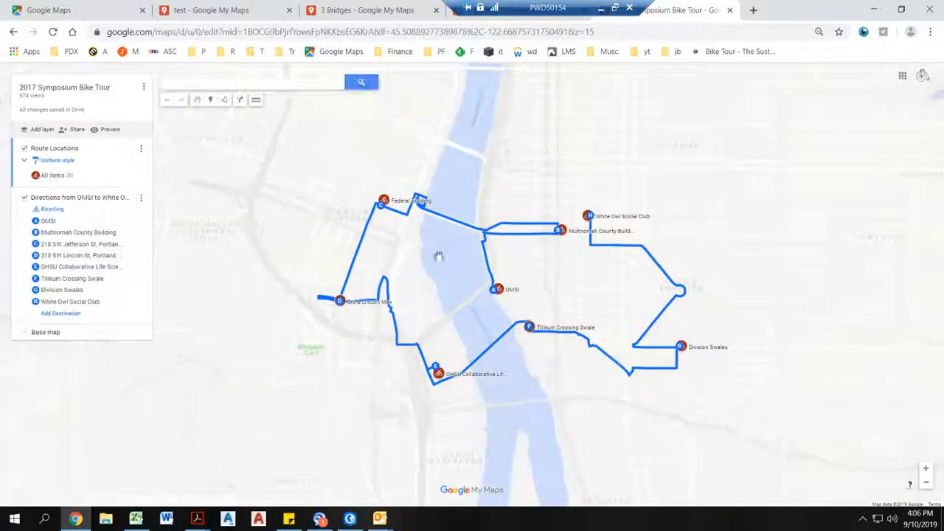
pyautogui.click(25, 148)
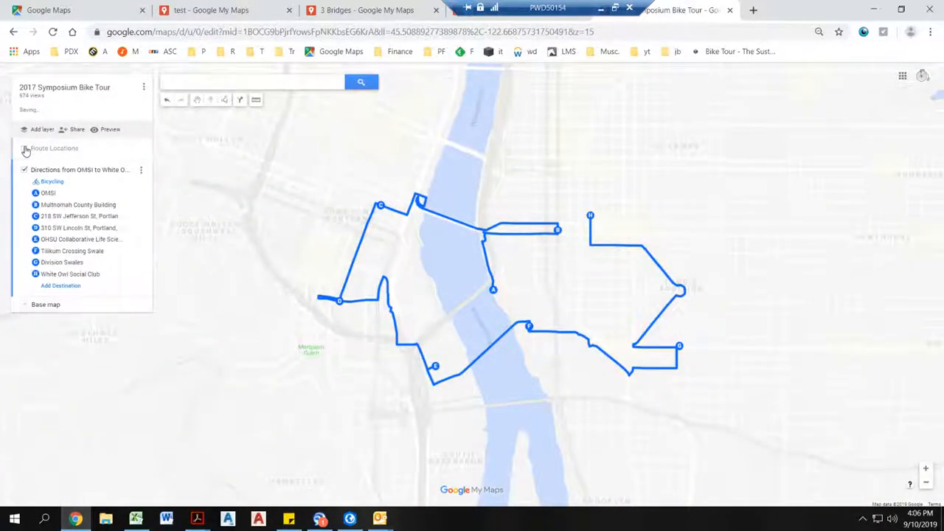
pyautogui.click(25, 149)
pyautogui.click(24, 197)
pyautogui.click(24, 198)
# Step: View the 2019 map embedded in the stormwater symposium's Bike Tour page, open it in the full viewer, and close the bike tour tabs
pyautogui.click(753, 10)
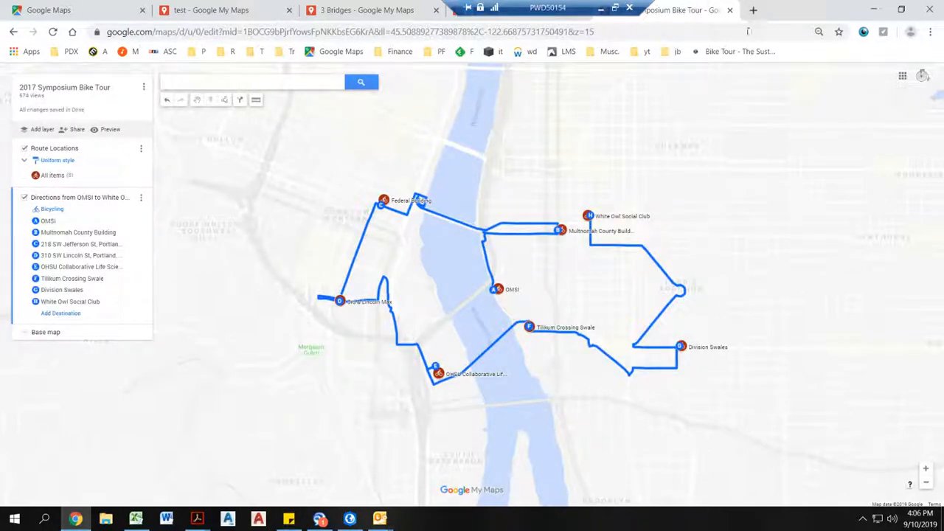
pyautogui.click(737, 53)
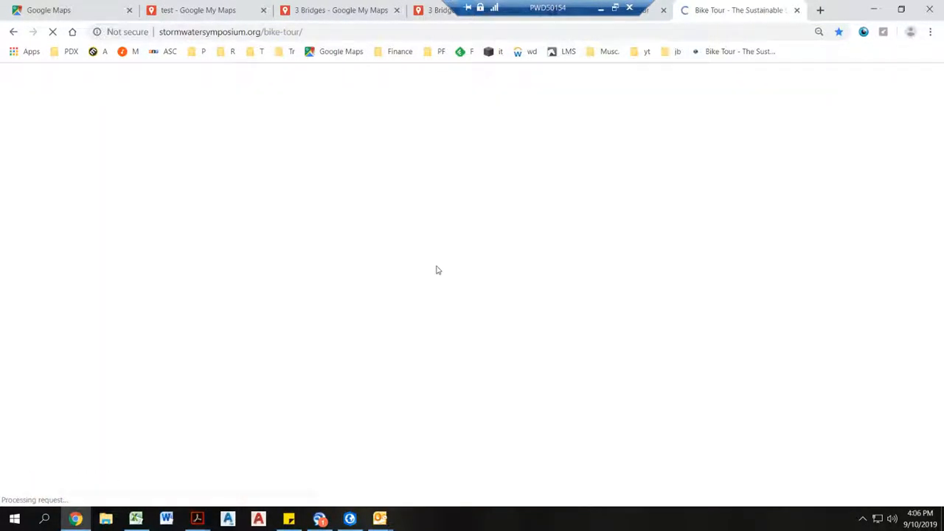
pyautogui.scroll(-2, 626, 260)
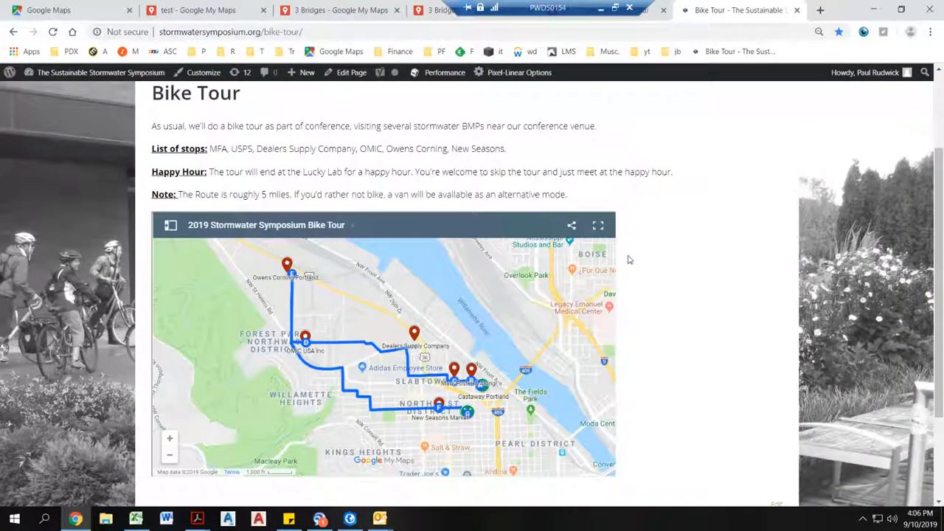
pyautogui.moveTo(458, 309)
pyautogui.mouseDown()
pyautogui.moveTo(450, 279)
pyautogui.moveTo(465, 304)
pyautogui.mouseUp()
pyautogui.scroll(-1, 450, 279)
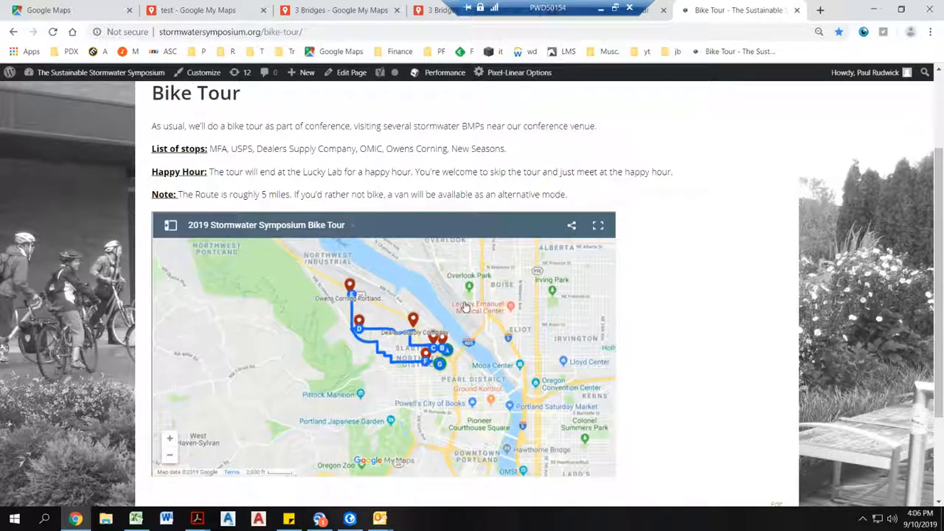
pyautogui.scroll(1, 464, 304)
pyautogui.click(598, 227)
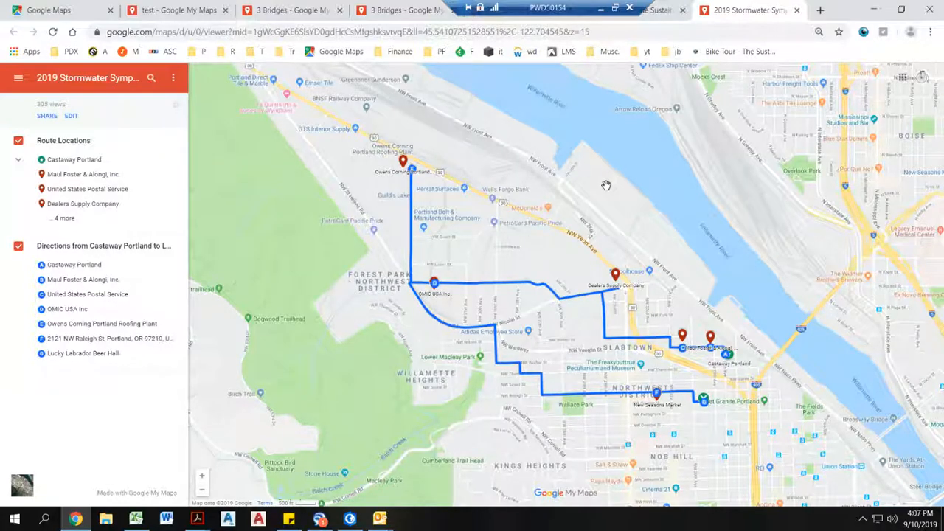
pyautogui.hotkey('ctrl', 'w')
pyautogui.hotkey('ctrl', 'w')
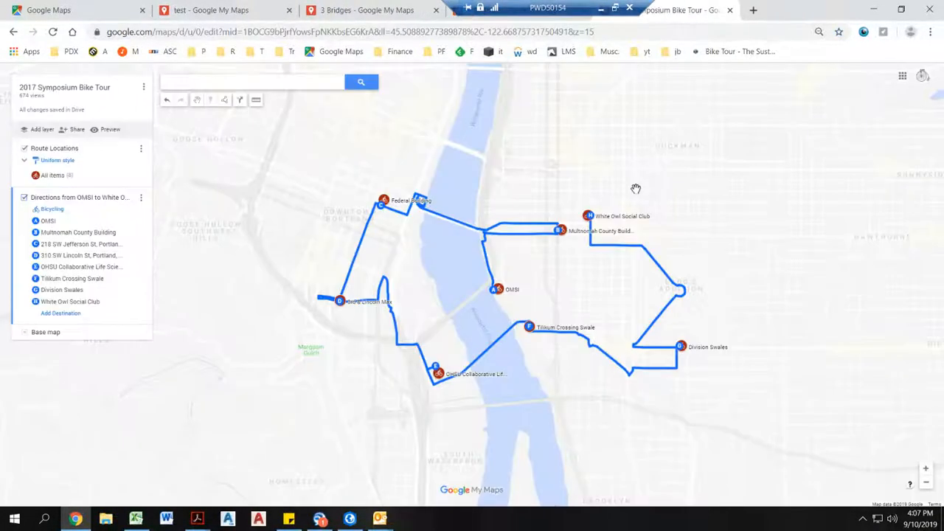
pyautogui.hotkey('ctrl', 'w')
# Step: Open mymaps.google.com in a new tab and create a new map
pyautogui.hotkey('ctrl', 'w')
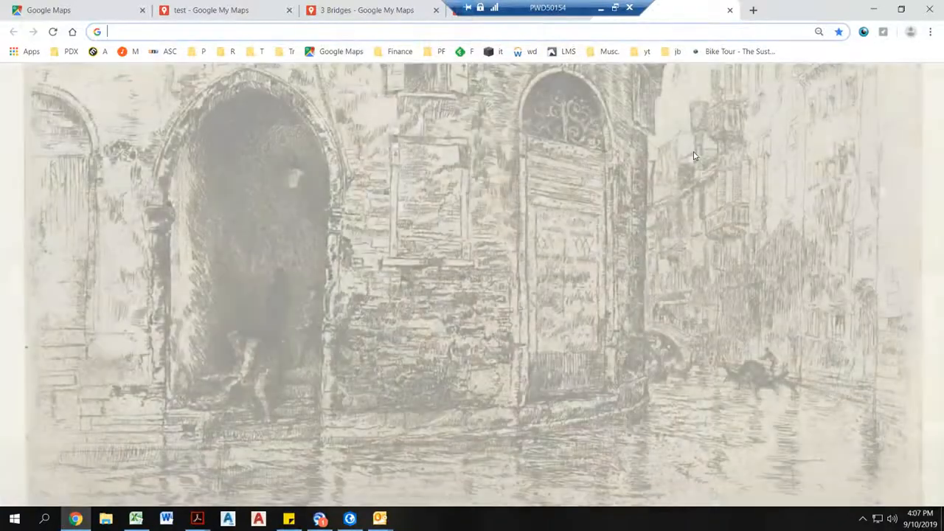
pyautogui.write('mymaps.google.com')
pyautogui.press('Return')
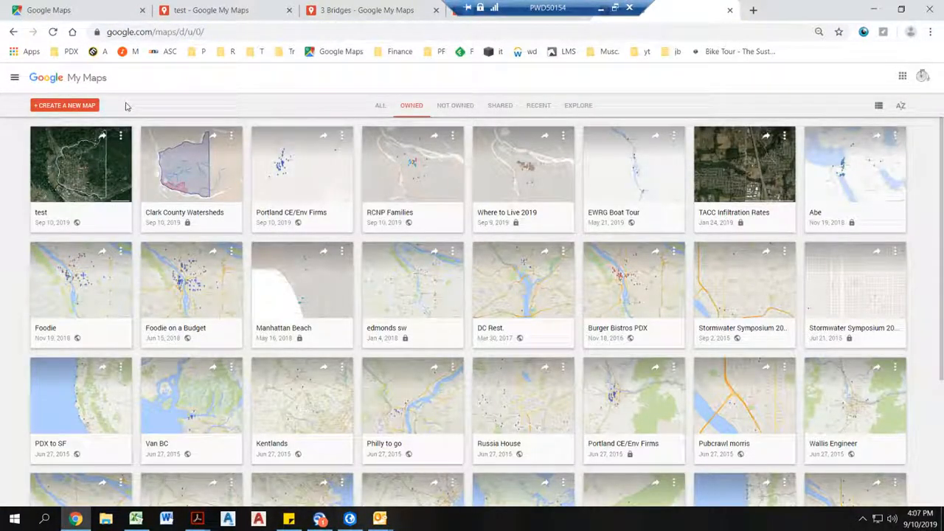
pyautogui.click(73, 107)
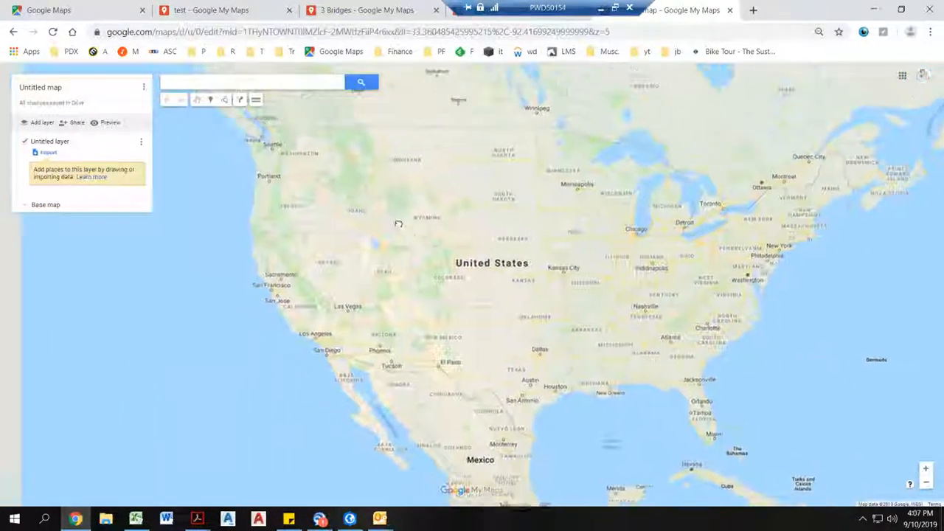
# Step: Search the new map for "lehto" and go to Northeast Lehto Road in Battle Ground, WA
pyautogui.scroll(2, 301, 194)
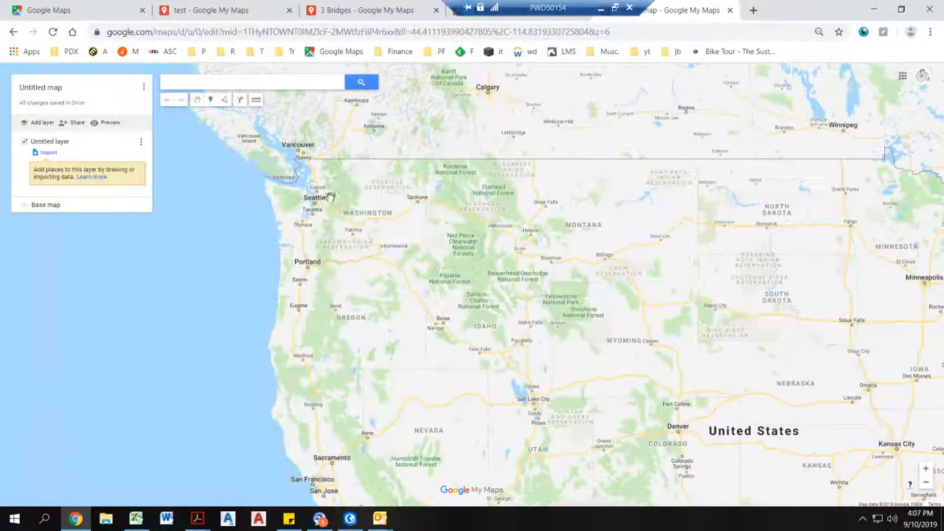
pyautogui.scroll(2, 330, 197)
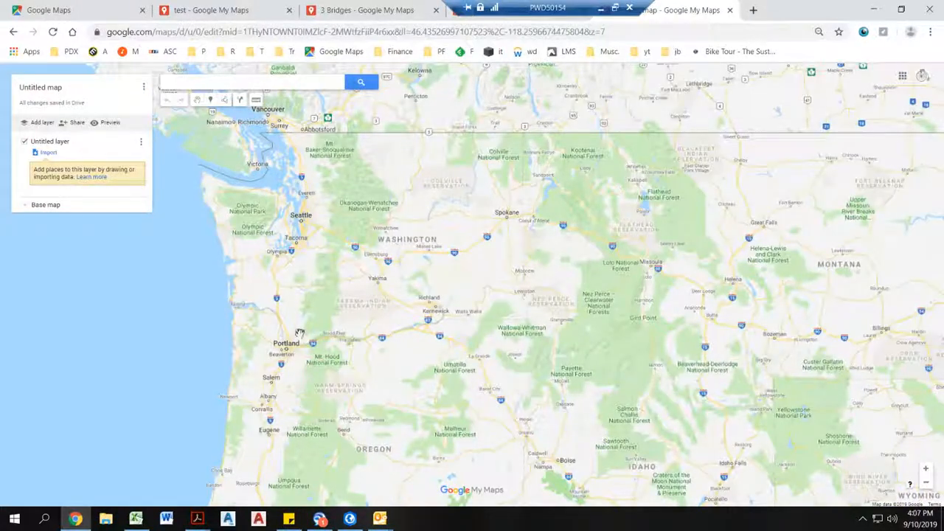
pyautogui.scroll(4, 299, 333)
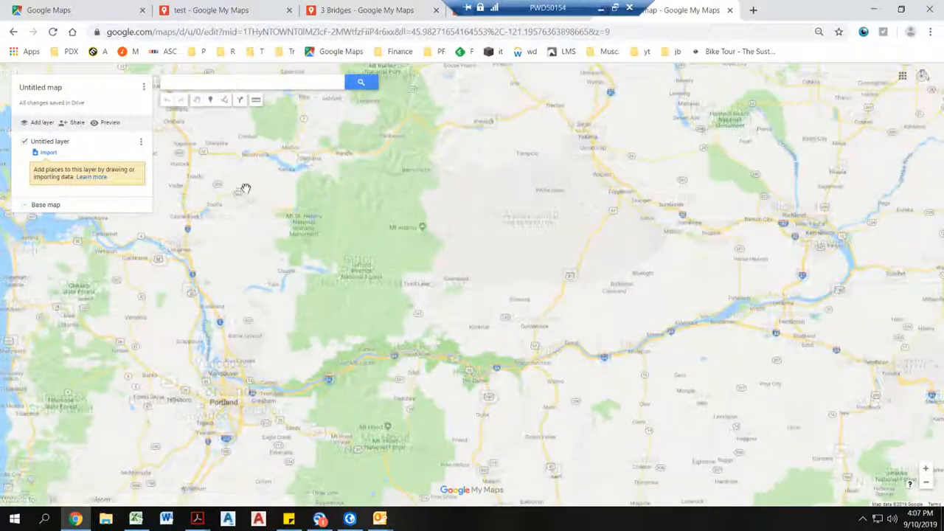
pyautogui.scroll(2, 292, 283)
pyautogui.click(257, 82)
pyautogui.write('lehto')
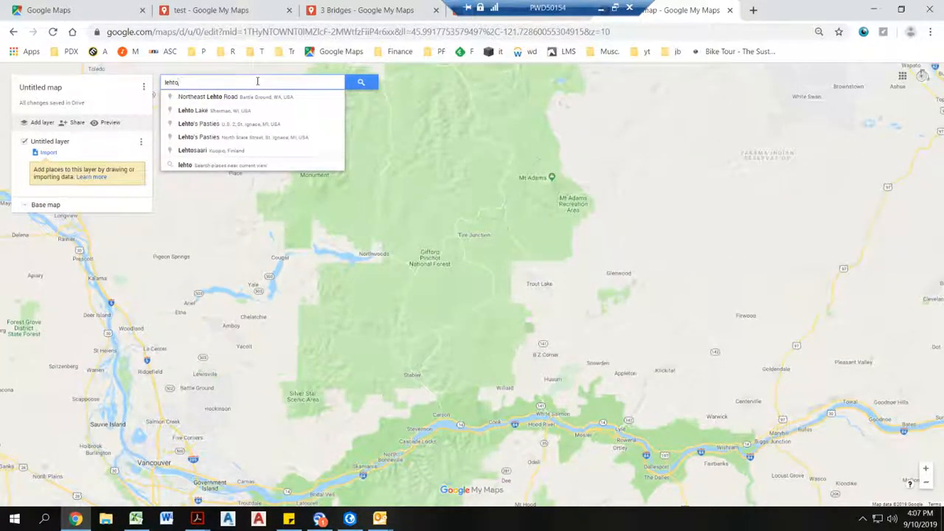
pyautogui.click(258, 96)
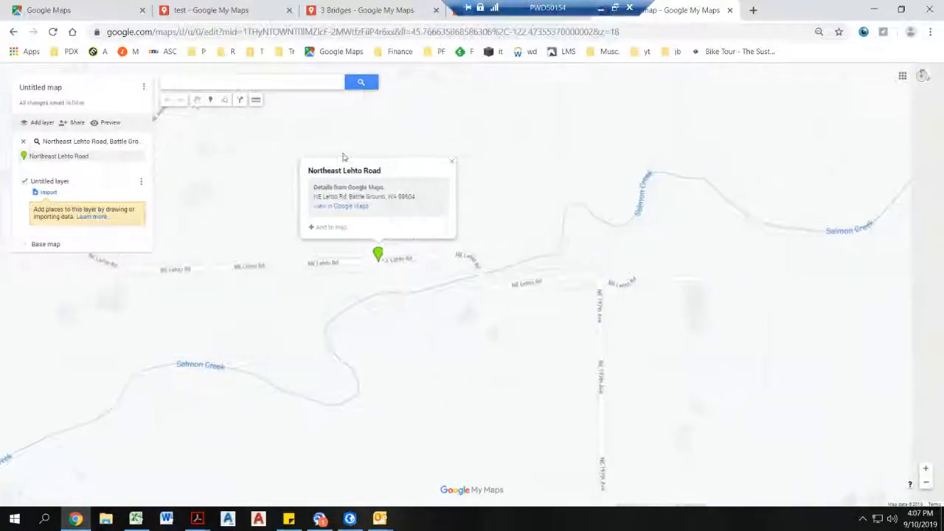
# Step: Add a marker named Lehto where NE Lehto Rd crosses Salmon Creek, and clear the Northeast Lehto Road search result
pyautogui.click(211, 101)
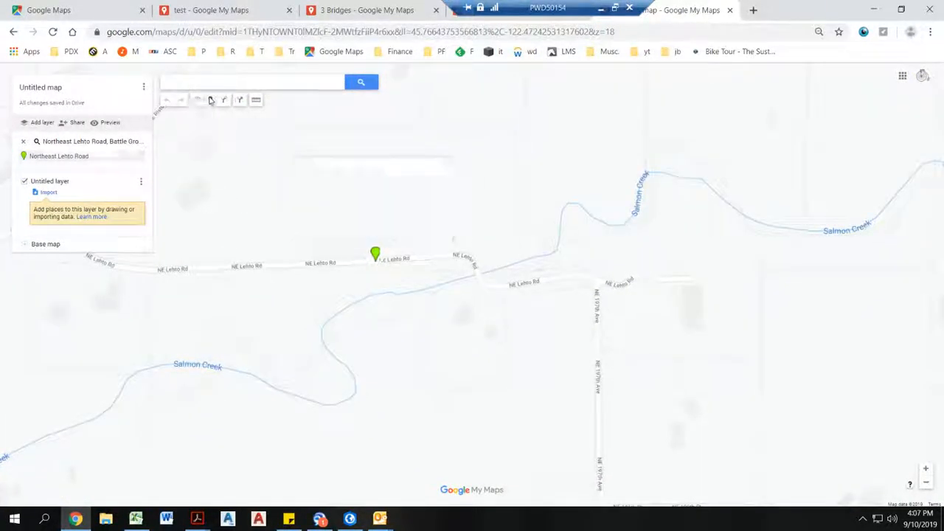
pyautogui.click(479, 276)
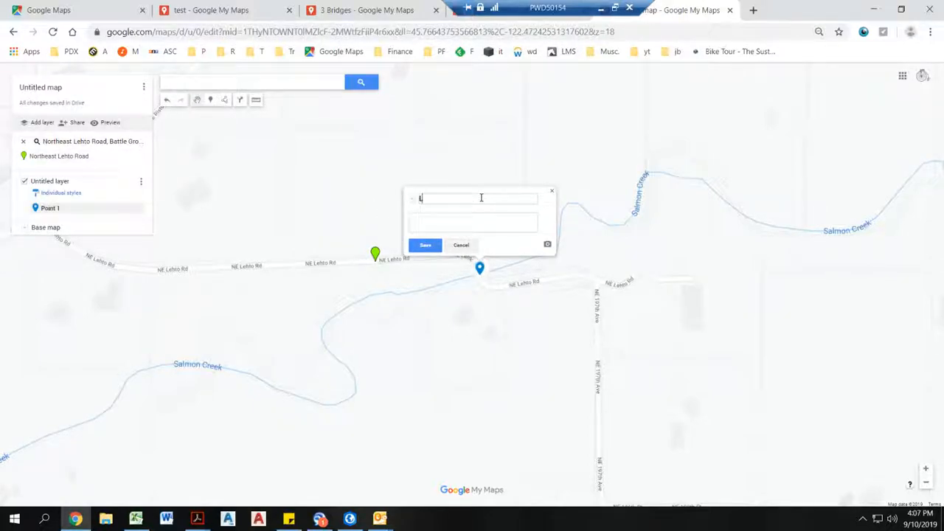
pyautogui.press('Tab')
pyautogui.click(425, 246)
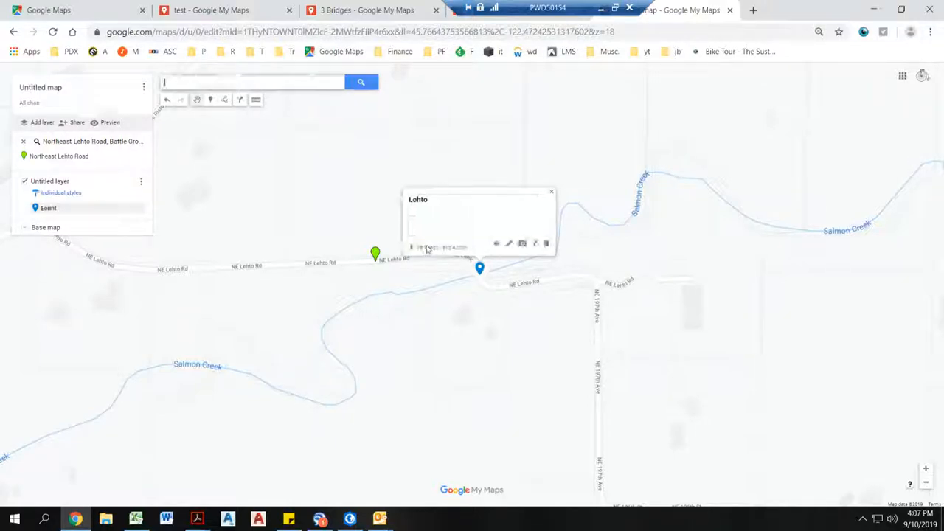
pyautogui.click(552, 194)
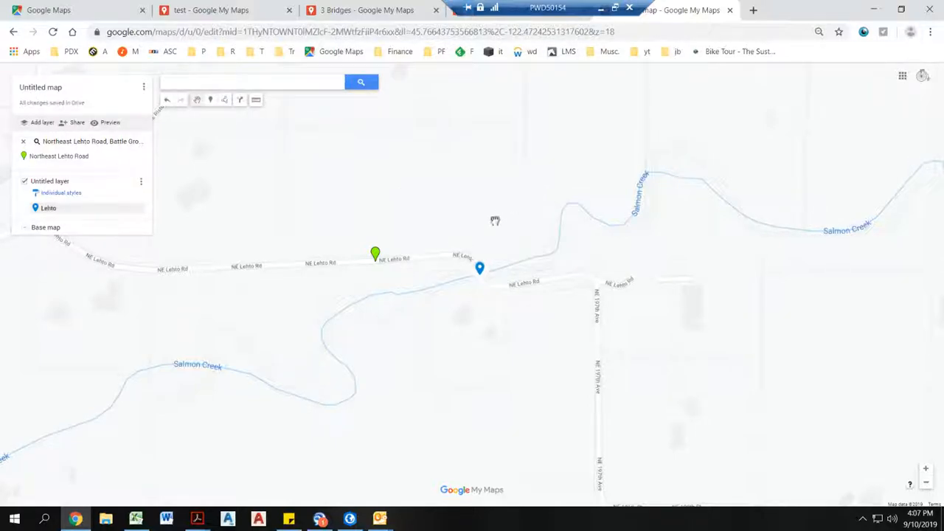
pyautogui.click(23, 141)
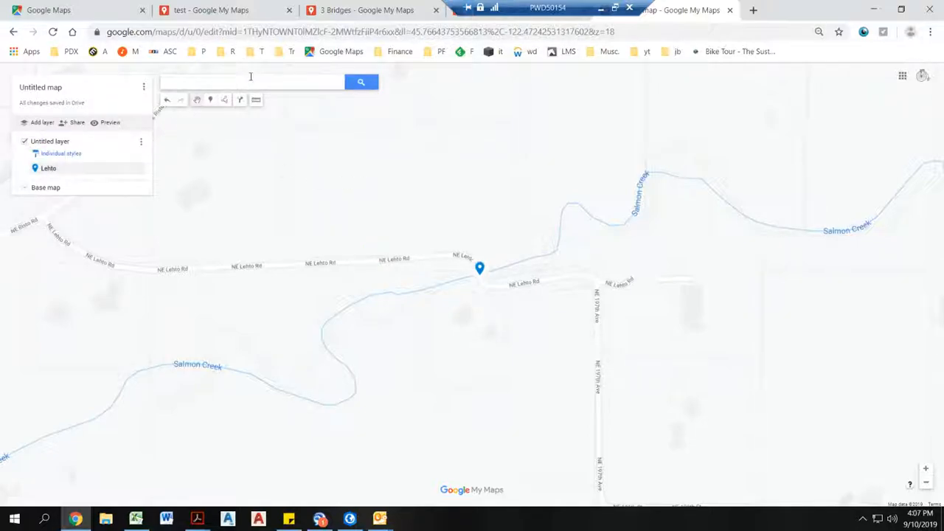
# Step: Add a second layer to the map and start a file import for it
pyautogui.scroll(-1, 362, 164)
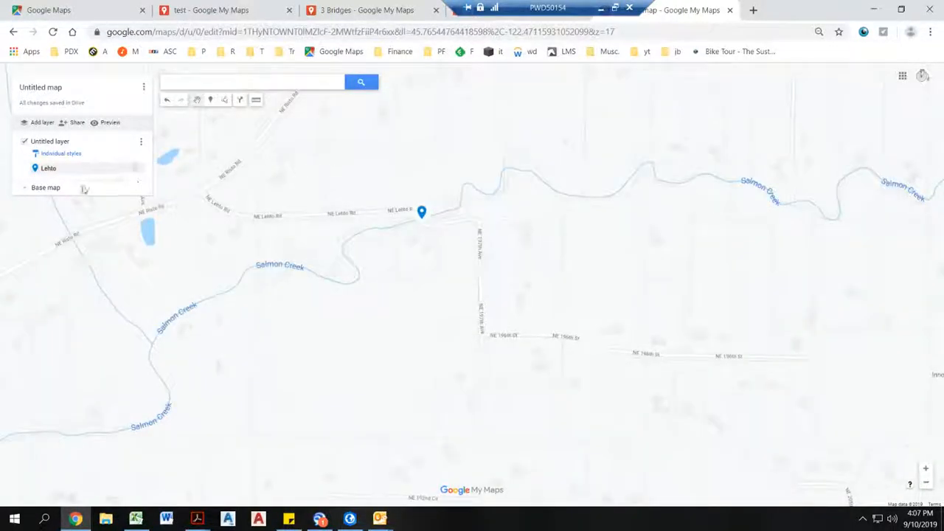
pyautogui.click(33, 125)
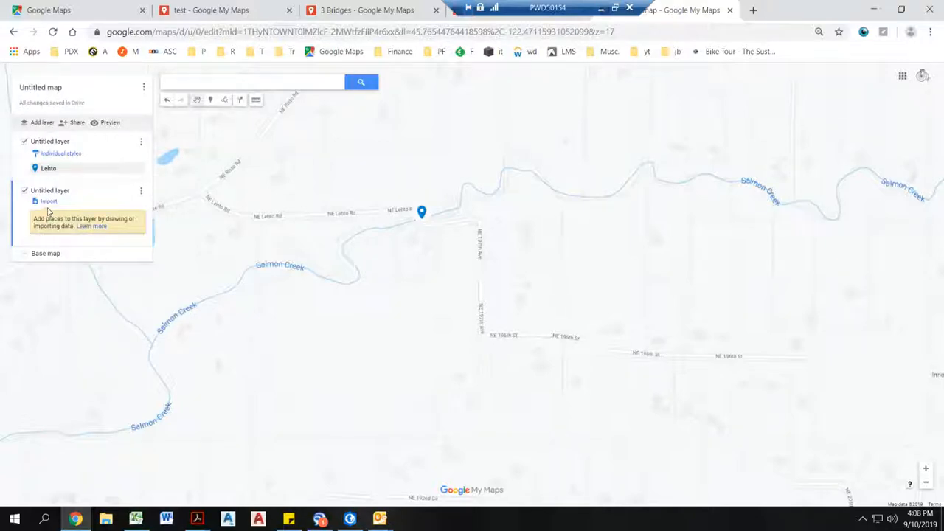
pyautogui.click(46, 203)
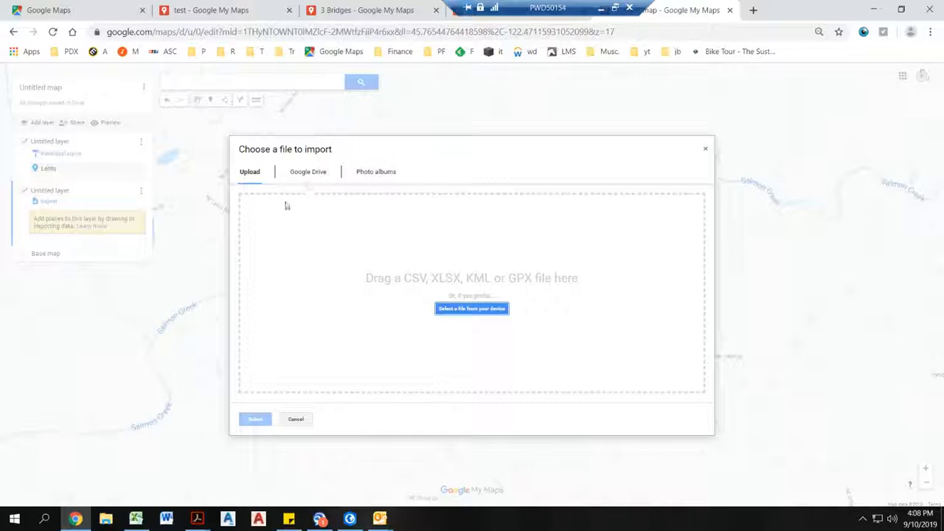
# Step: Switch to Excel and bold the lat long and name headings in 3 bridges.xlsx
pyautogui.click(135, 518)
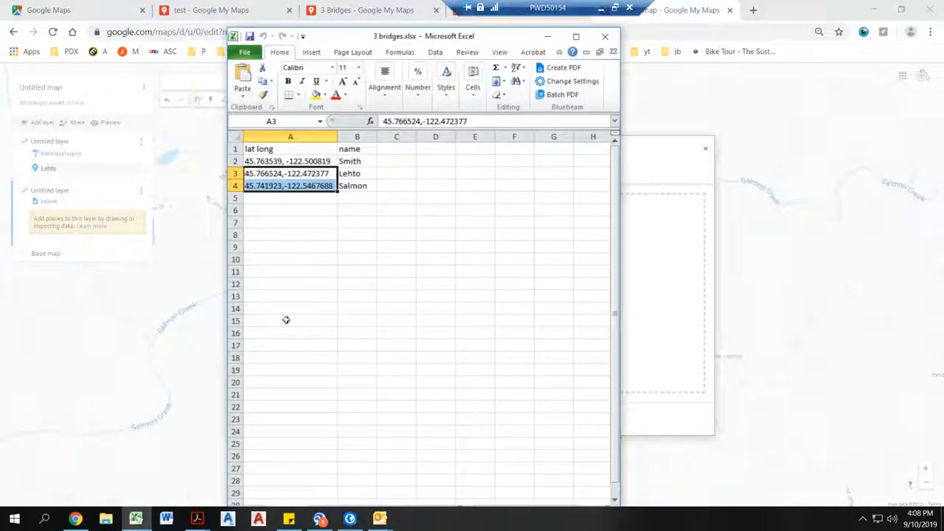
pyautogui.click(380, 258)
pyautogui.moveTo(354, 149); pyautogui.dragTo(273, 150)
pyautogui.click(306, 209)
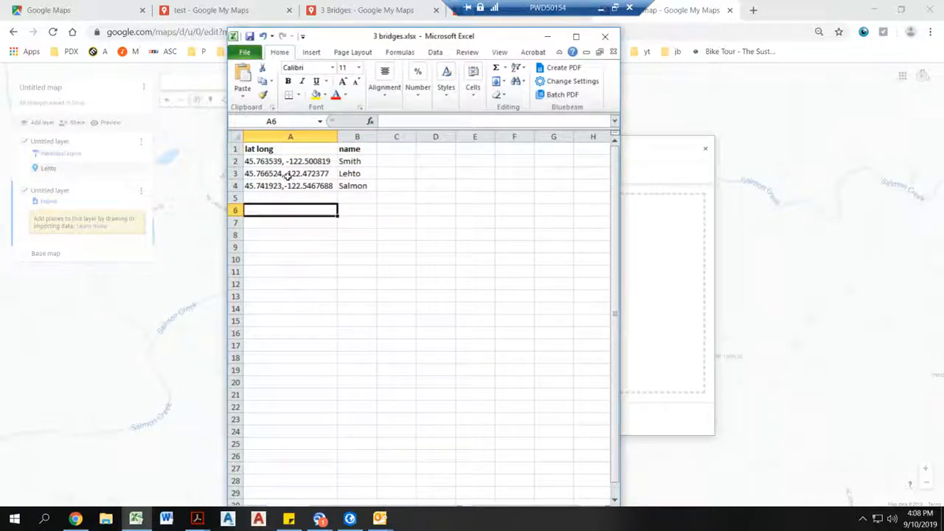
# Step: Examine the bridges' latitude-longitude entries in the lat long column, and close the workbook to return to the map import
pyautogui.moveTo(350, 161); pyautogui.dragTo(313, 186)
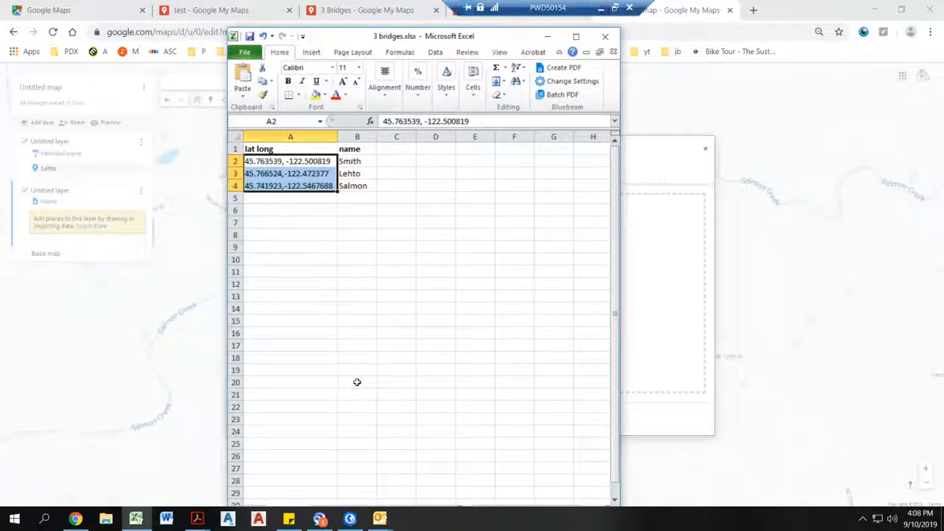
pyautogui.click(605, 35)
pyautogui.click(470, 273)
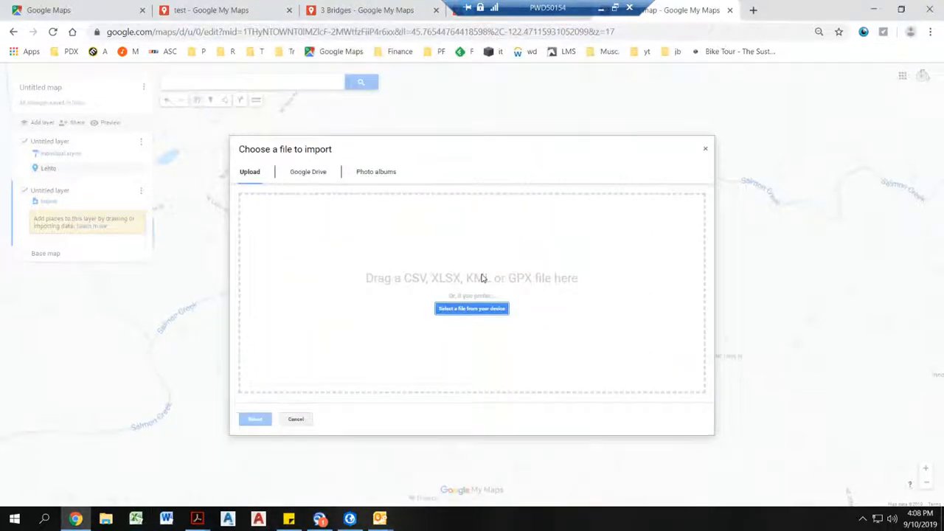
# Step: Import 3 bridges.xlsx from the Desktop, positioning placemarks by lat long as Latitude,Longitude and titling them by name
pyautogui.click(474, 310)
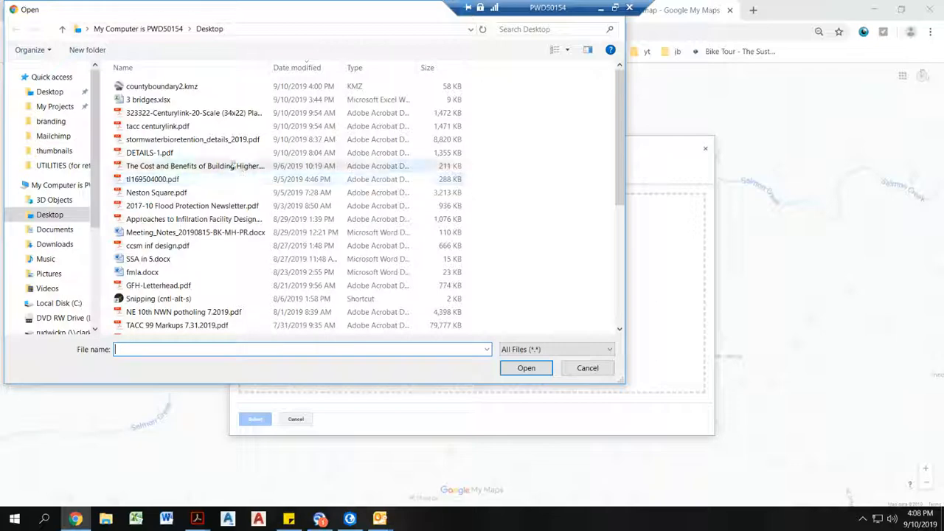
pyautogui.click(188, 99)
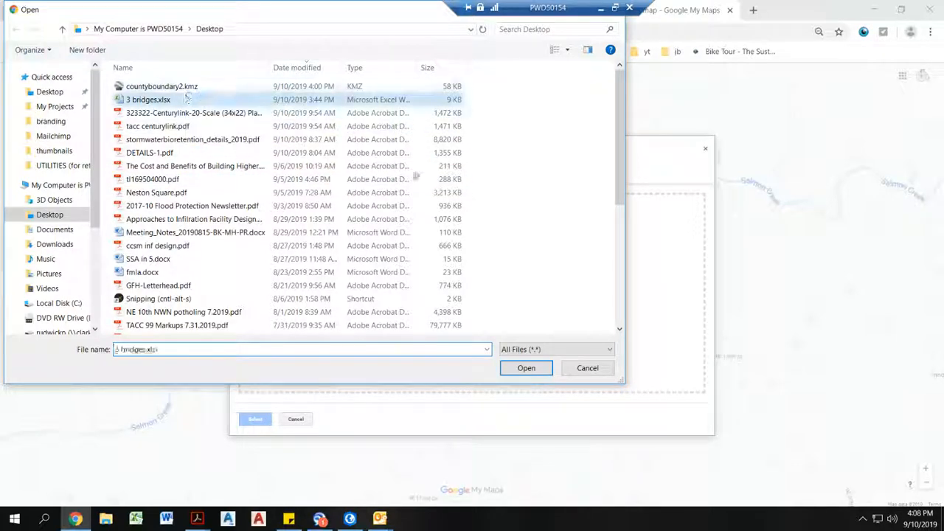
pyautogui.click(526, 368)
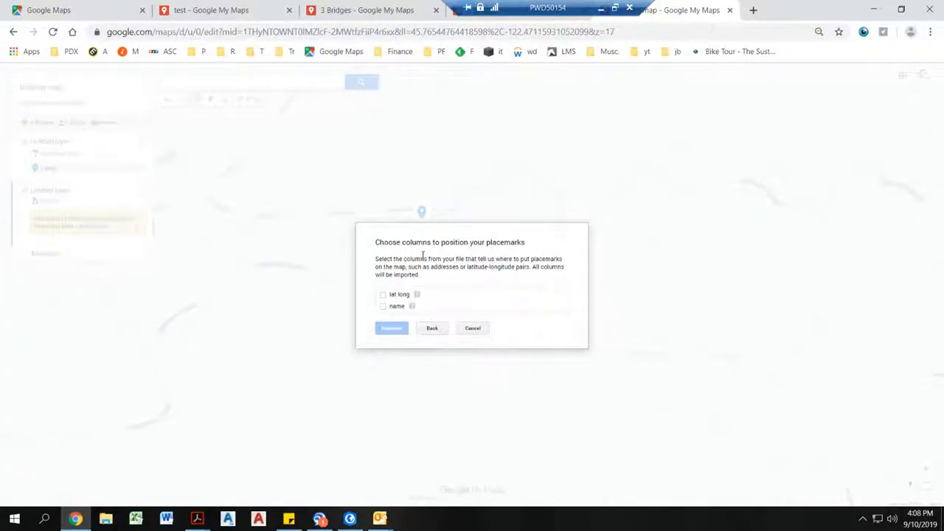
pyautogui.click(384, 295)
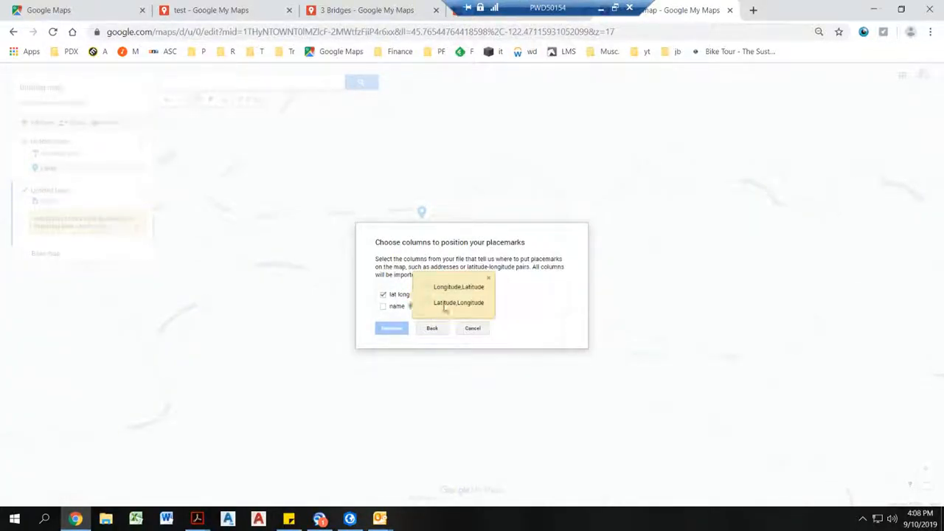
pyautogui.click(446, 308)
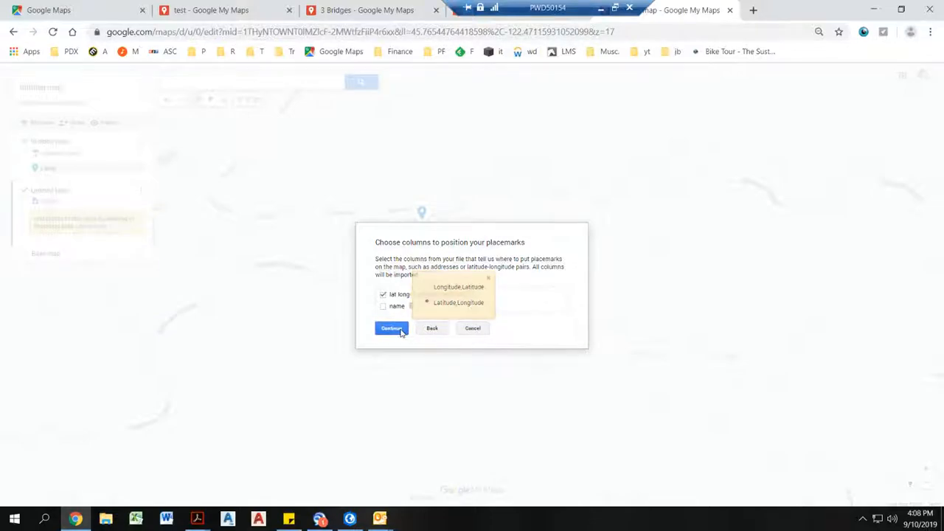
pyautogui.click(401, 331)
pyautogui.click(383, 302)
pyautogui.click(392, 327)
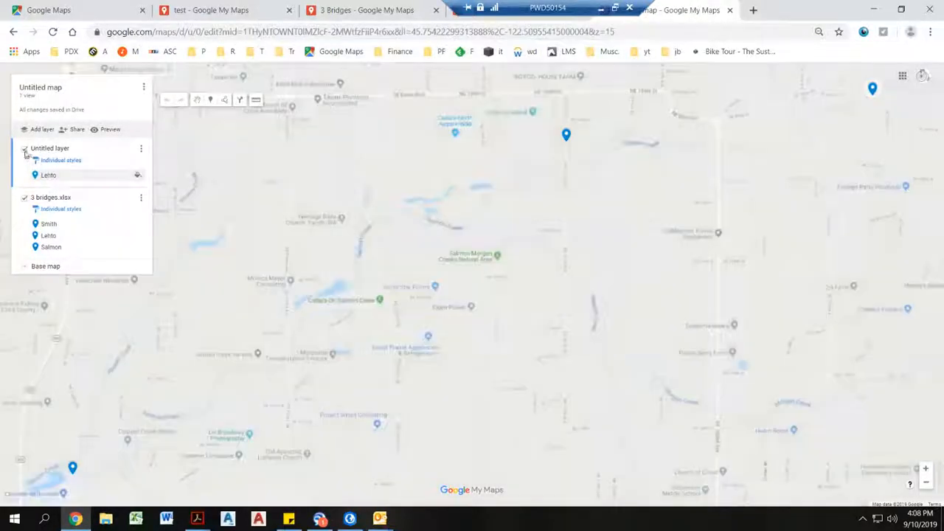
# Step: Hide the original untitled layer so only the imported bridge markers show on the map
pyautogui.click(24, 148)
pyautogui.scroll(-1, 240, 191)
pyautogui.scroll(-2, 242, 200)
pyautogui.moveTo(298, 245); pyautogui.dragTo(346, 301)
pyautogui.scroll(1, 304, 287)
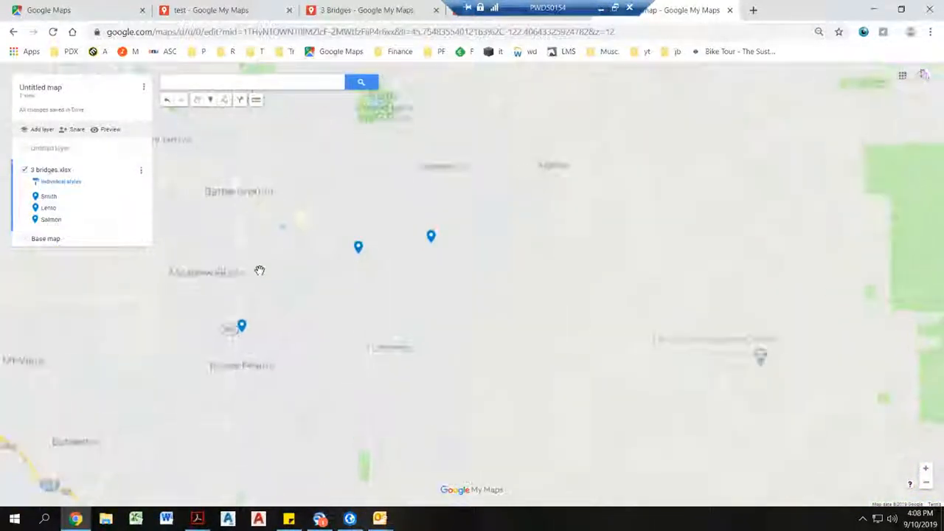
# Step: Apply a uniform style to the 3 bridges.xlsx layer and color all its markers red
pyautogui.click(76, 184)
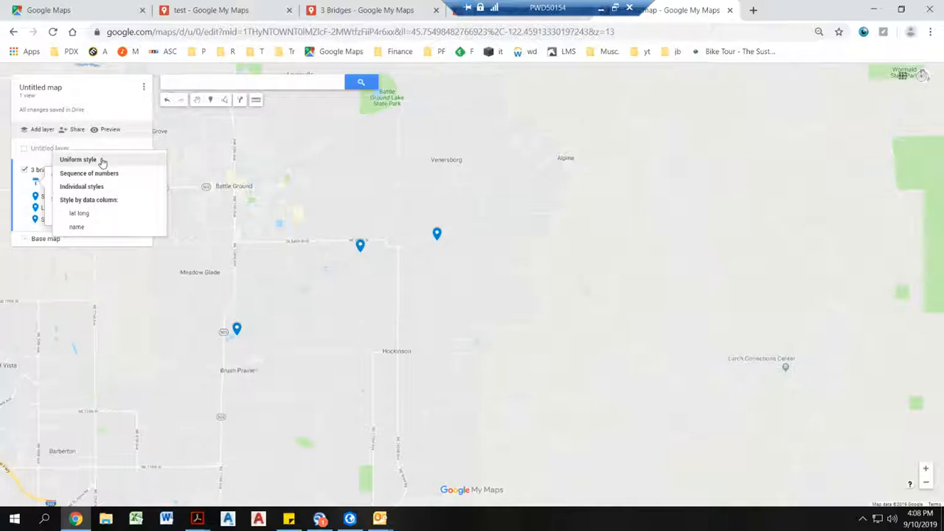
pyautogui.click(102, 162)
pyautogui.click(75, 205)
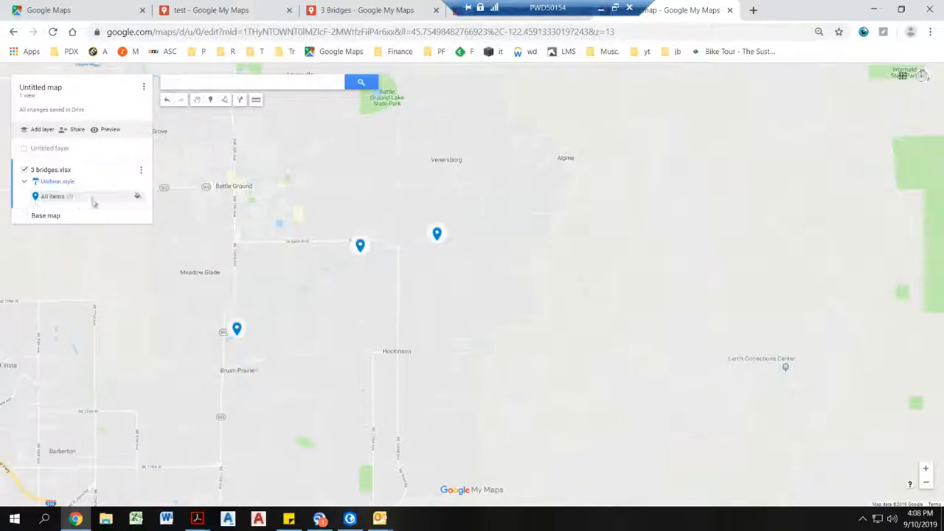
pyautogui.click(136, 195)
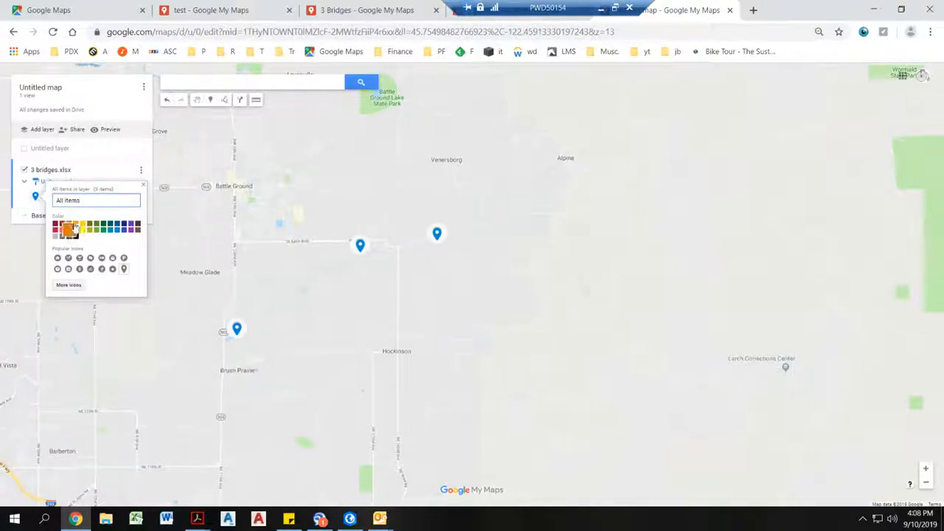
pyautogui.click(61, 229)
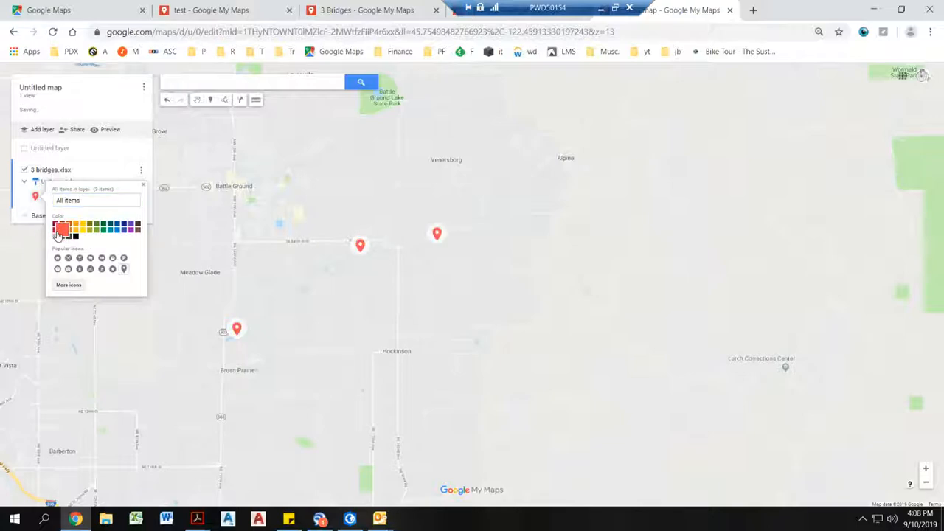
# Step: Change the base map to satellite imagery and view the bridges in relation to Vancouver and the surrounding county
pyautogui.click(33, 215)
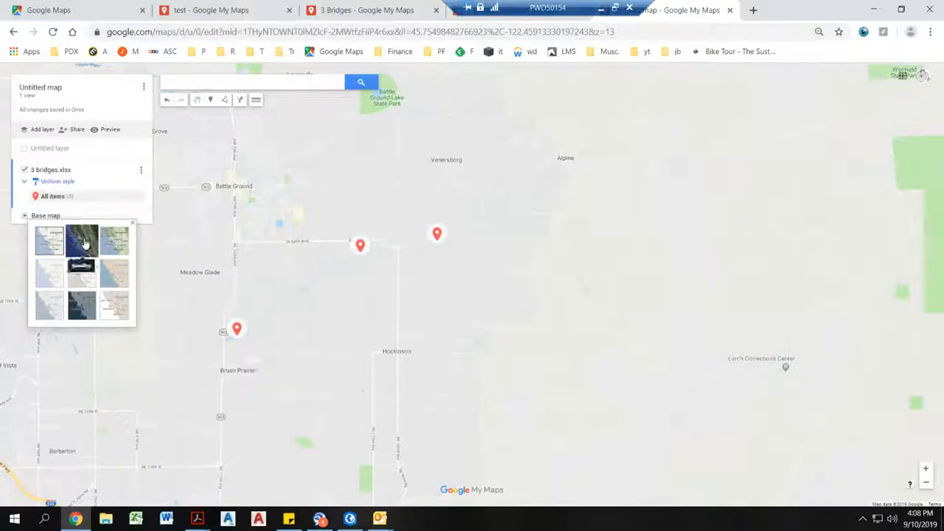
pyautogui.click(82, 240)
pyautogui.scroll(-2, 361, 287)
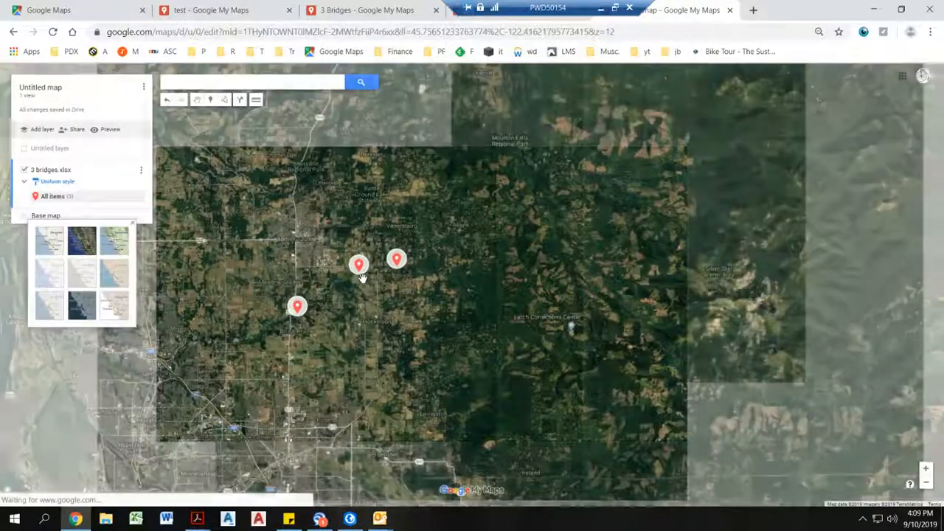
pyautogui.scroll(-2, 361, 287)
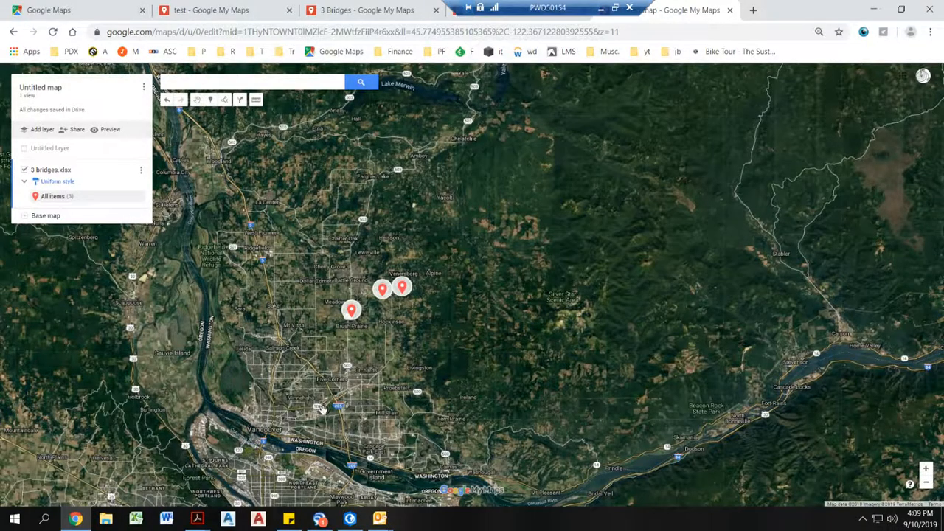
pyautogui.scroll(2, 319, 404)
pyautogui.scroll(-2, 322, 407)
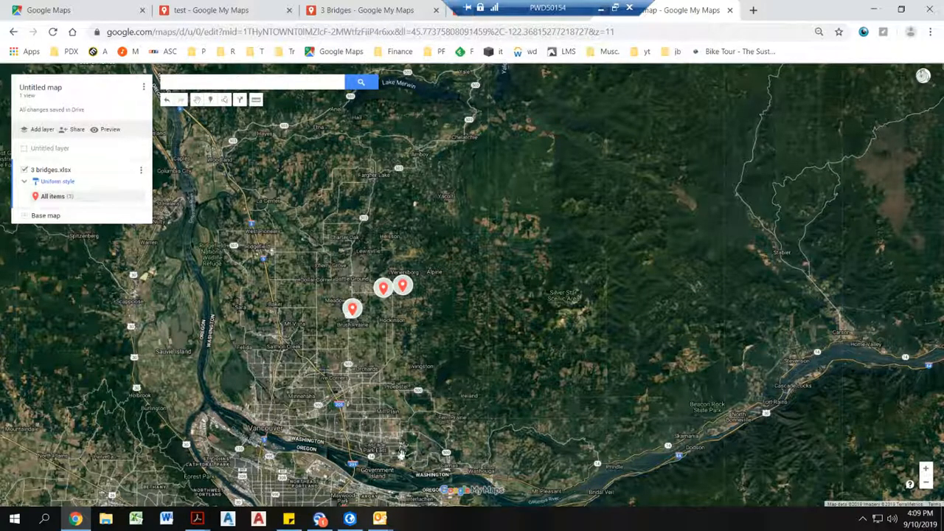
# Step: Switch to ArcGIS Pro, inspect the county boundary polygon's attributes, and return to the geoprocessing tool search for kml
pyautogui.click(350, 518)
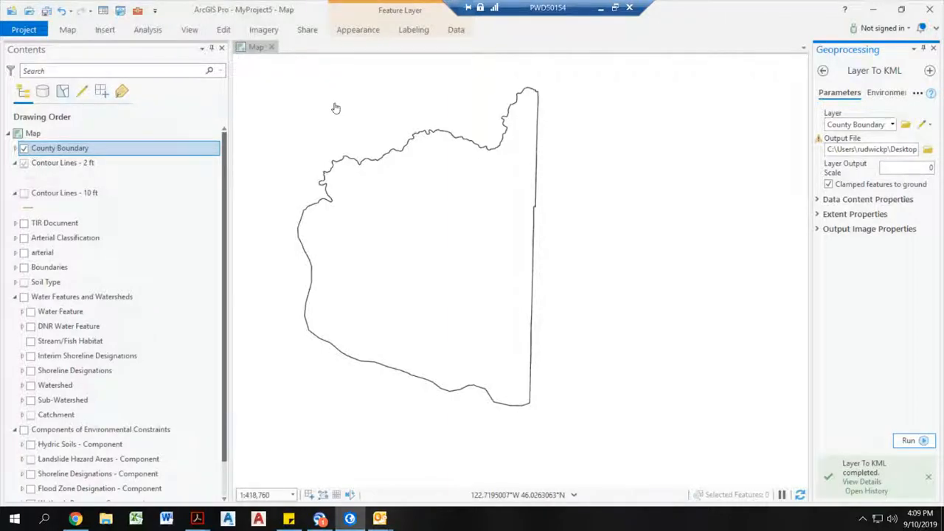
pyautogui.click(452, 184)
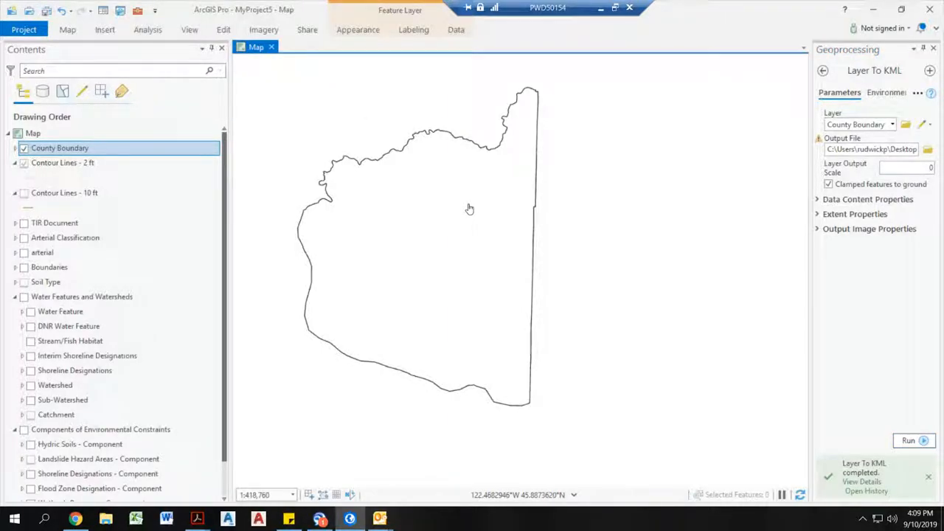
pyautogui.click(822, 72)
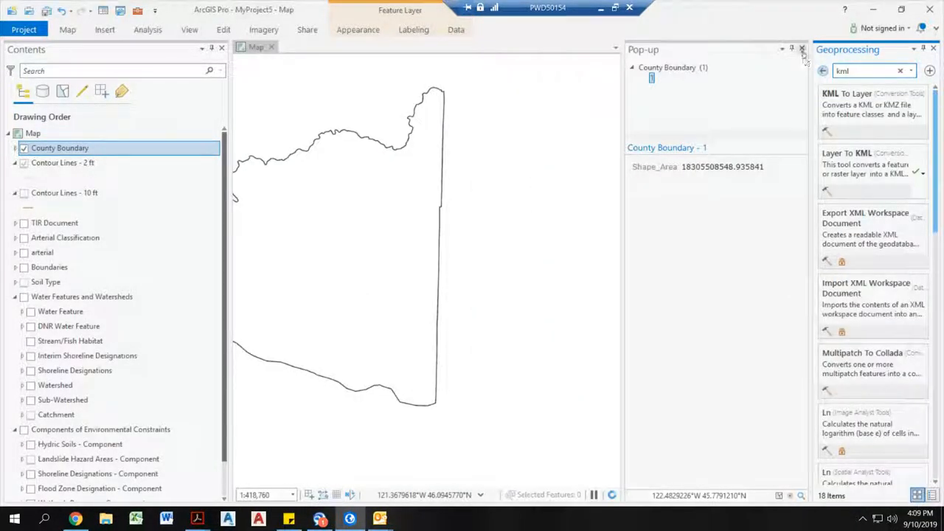
pyautogui.click(802, 49)
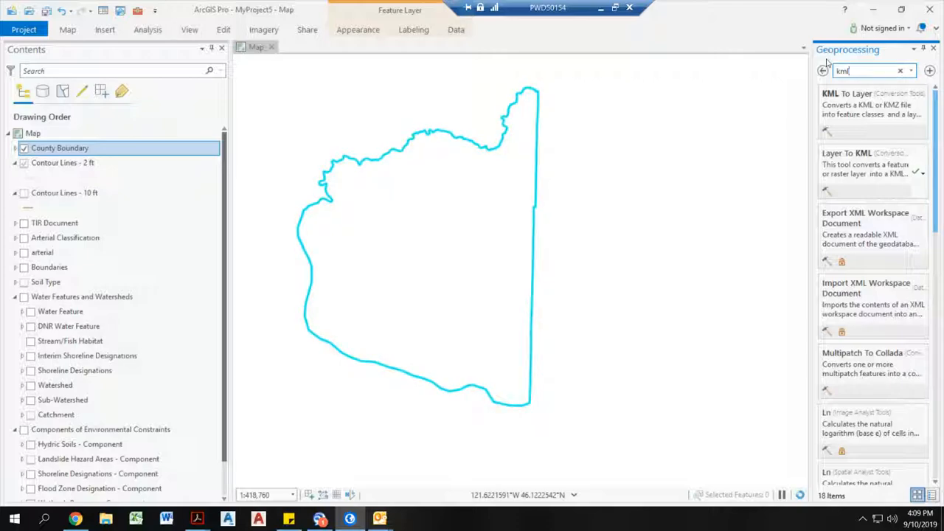
# Step: Run Layer To KML on the County Boundary layer, saving the output to the Desktop as countyboundary3.kmz
pyautogui.click(884, 156)
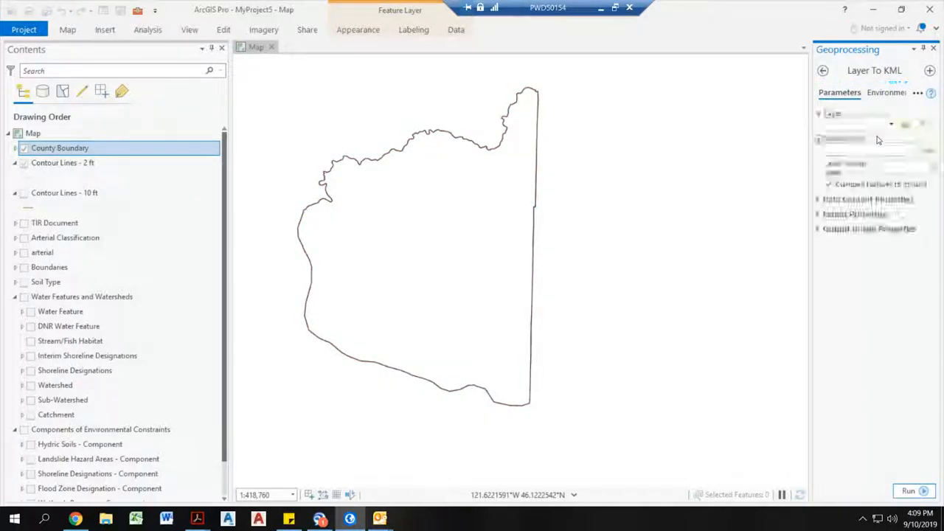
pyautogui.click(891, 125)
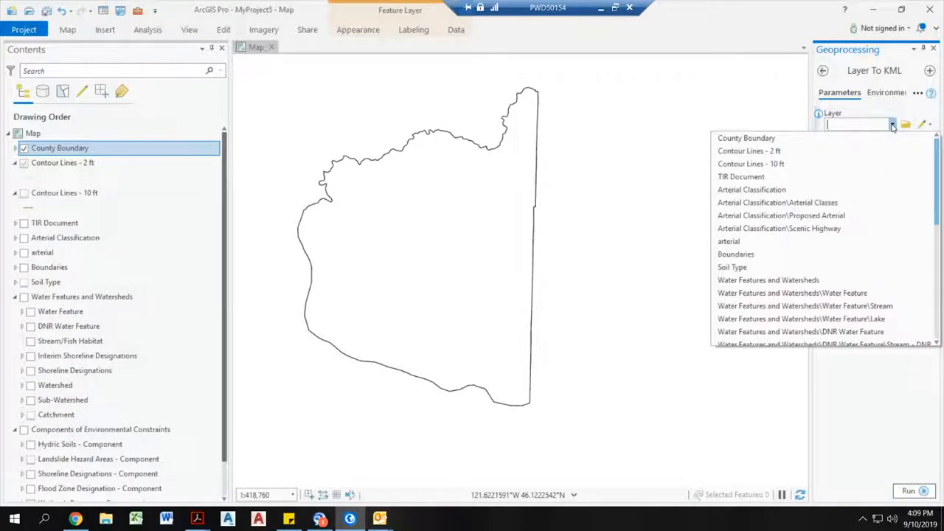
pyautogui.click(874, 137)
pyautogui.click(926, 149)
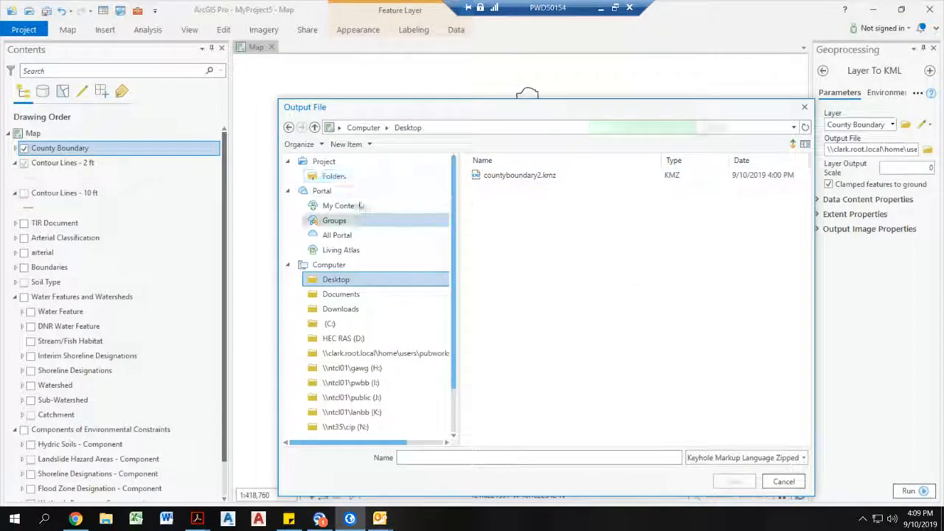
pyautogui.click(500, 178)
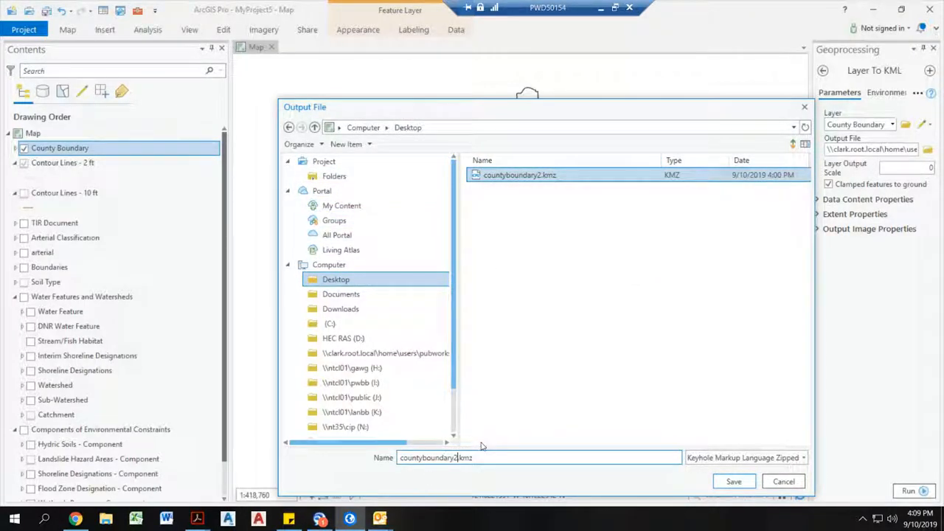
pyautogui.press('Return')
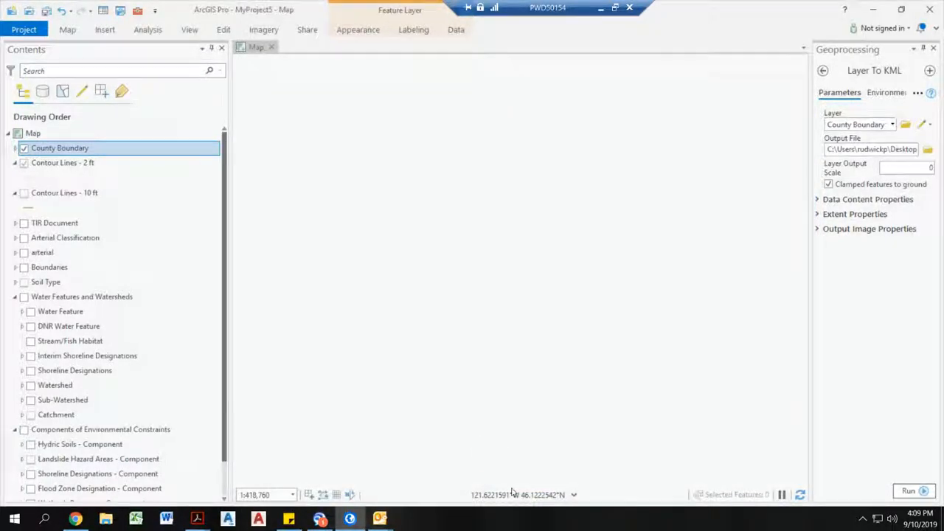
pyautogui.click(909, 491)
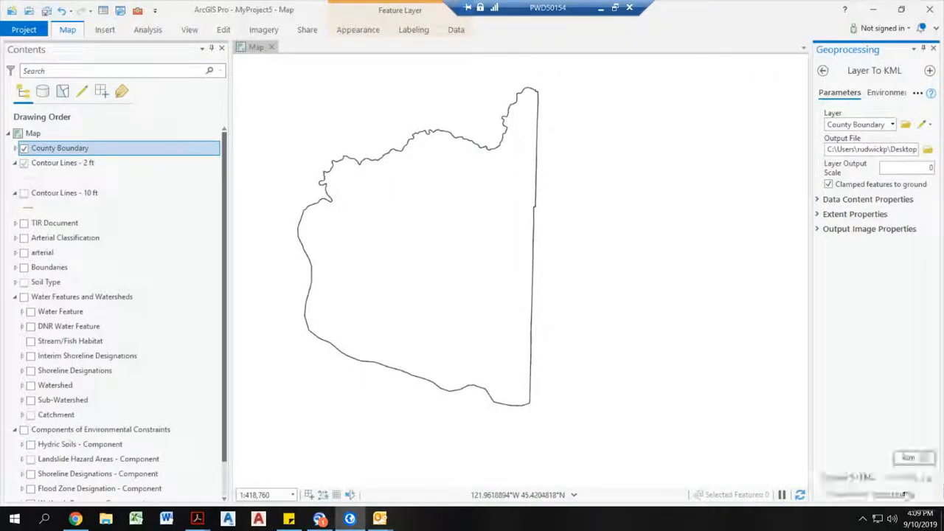
# Step: Return to the Google My Maps map in the browser and import countyboundary3.kmz from the Desktop into a new layer
pyautogui.click(873, 9)
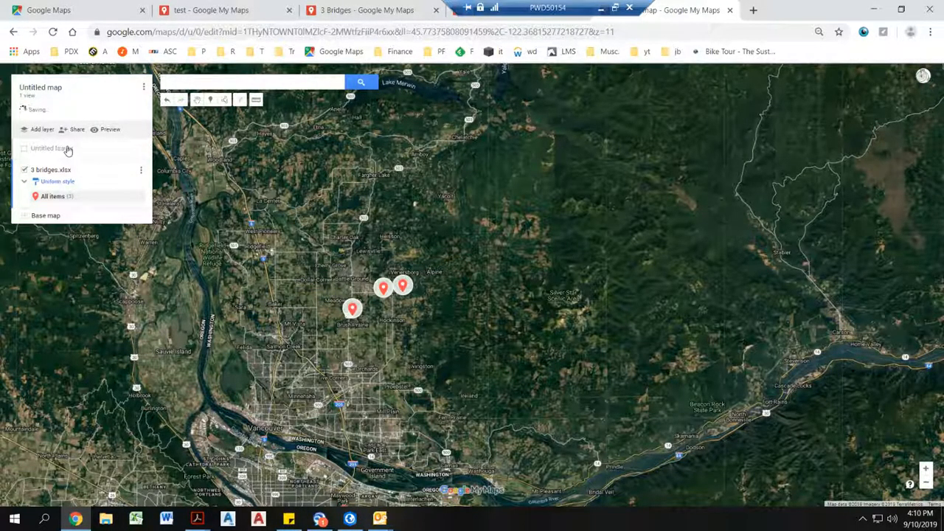
pyautogui.click(47, 230)
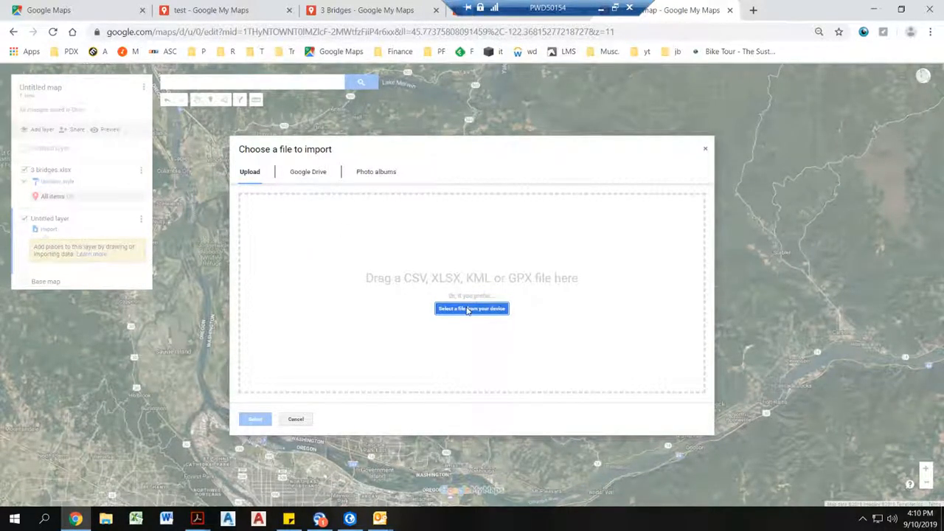
pyautogui.click(468, 310)
pyautogui.click(184, 86)
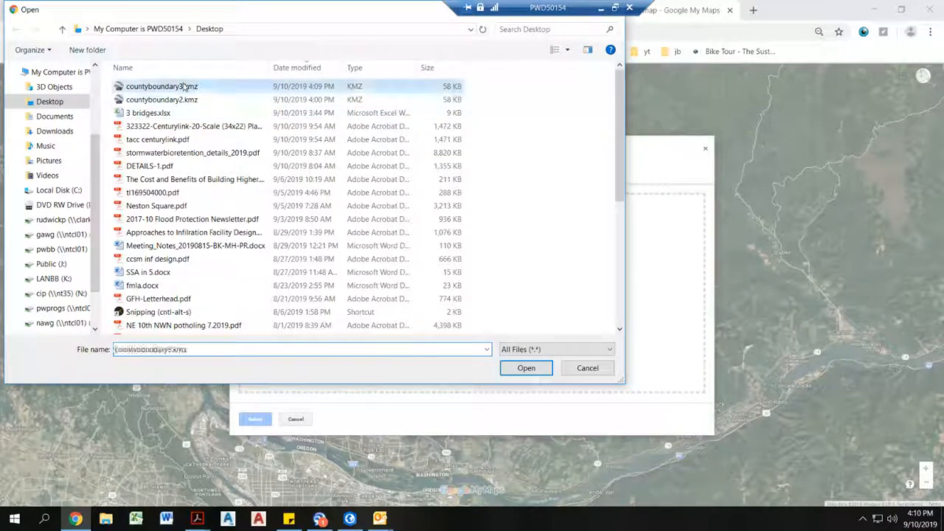
pyautogui.click(525, 367)
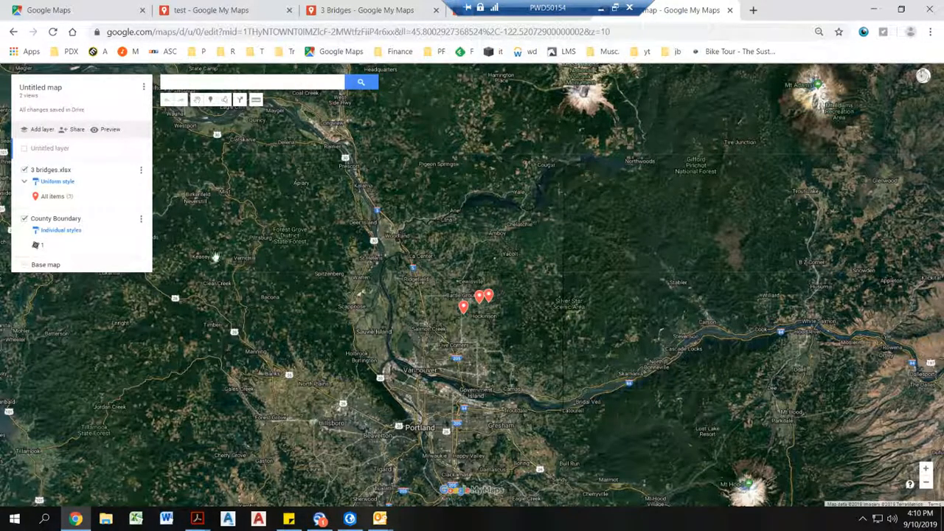
# Step: Restyle the imported County Boundary polygon with a thicker black outline and a transparent fill
pyautogui.click(138, 249)
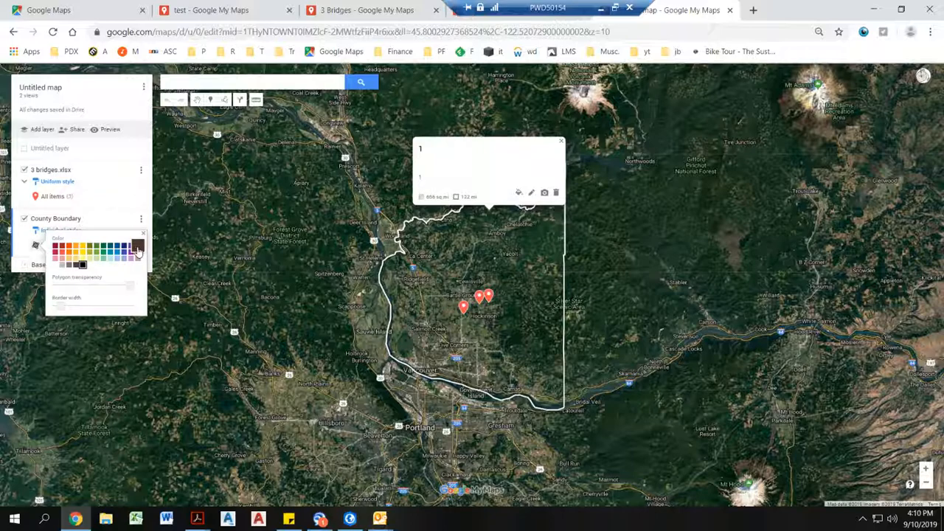
pyautogui.click(111, 291)
pyautogui.moveTo(94, 290); pyautogui.dragTo(131, 290)
pyautogui.click(623, 233)
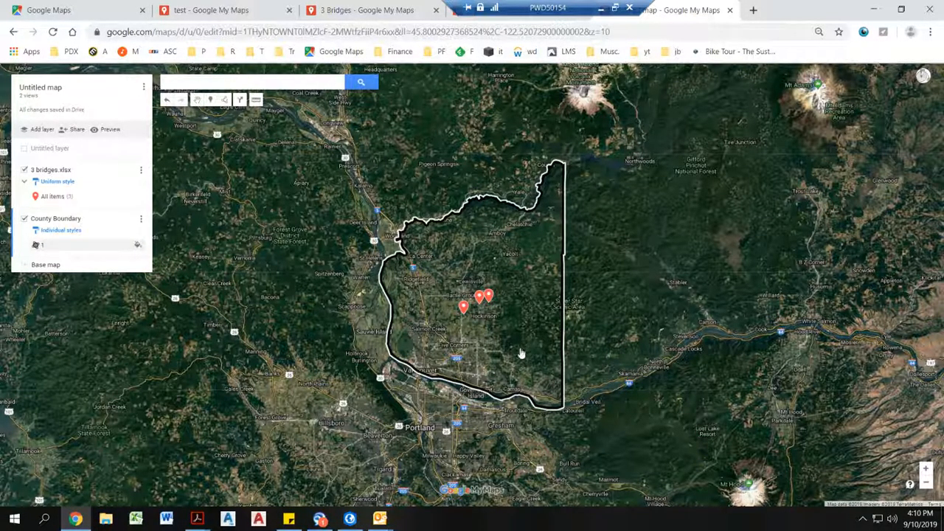
pyautogui.scroll(1, 521, 354)
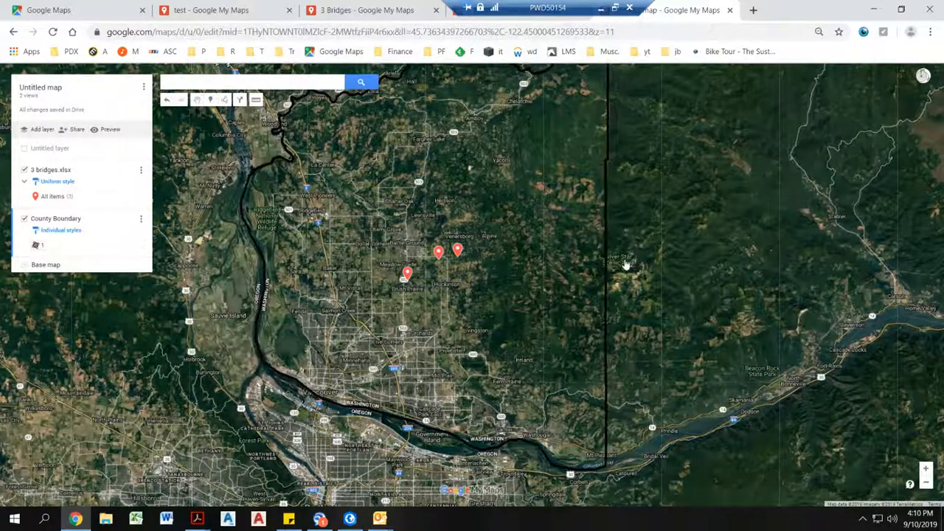
pyautogui.moveTo(643, 232); pyautogui.dragTo(644, 253)
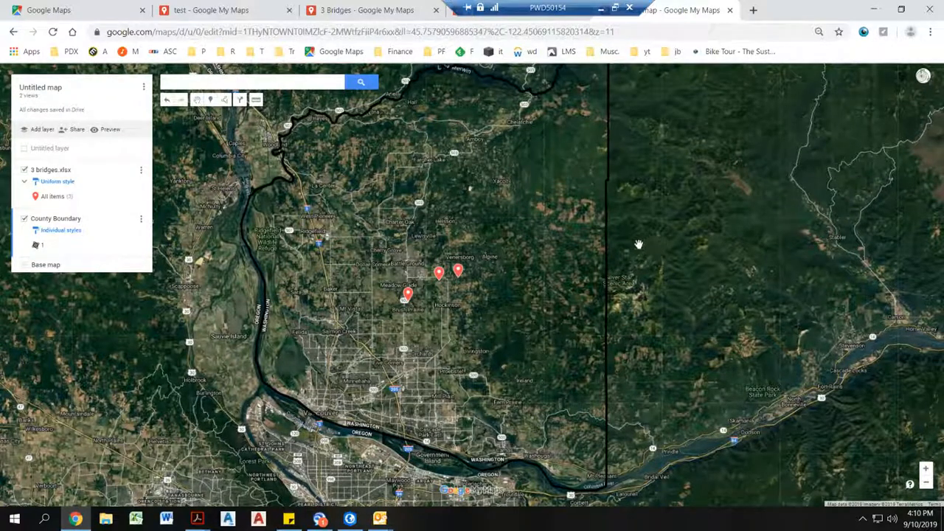
# Step: Open the bookmarked ccshed map, examine its county boundary and creeks with the Watershed_Priority layer shown, and close it
pyautogui.hotkey('ctrl', 't')
pyautogui.click(287, 50)
pyautogui.moveTo(254, 59)
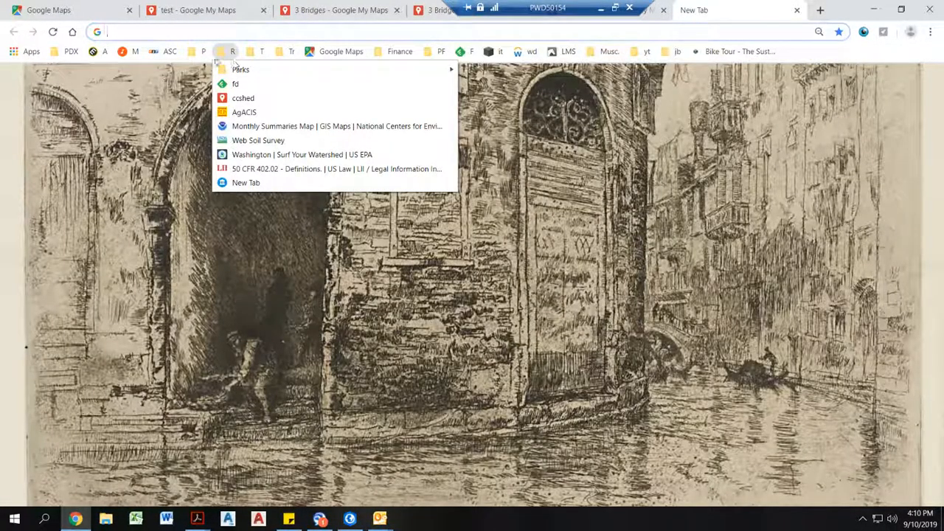
pyautogui.click(241, 97)
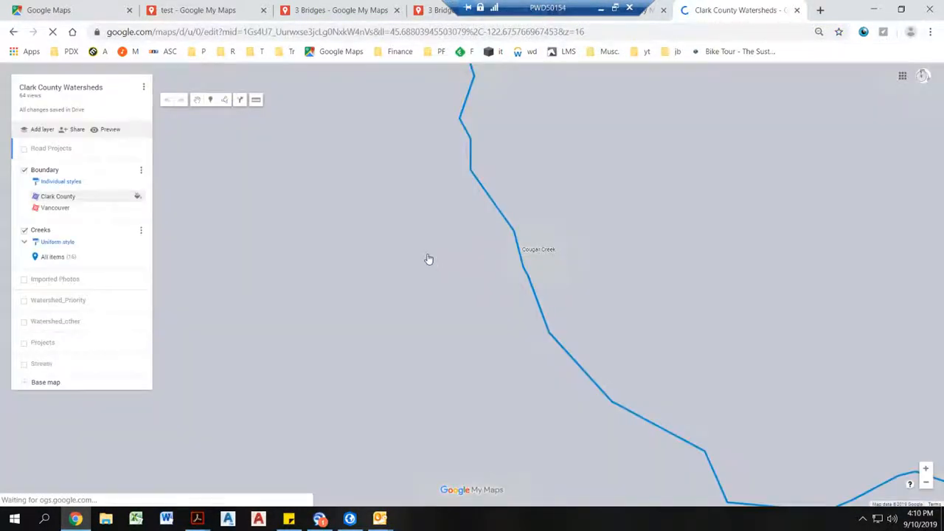
pyautogui.scroll(-4, 429, 259)
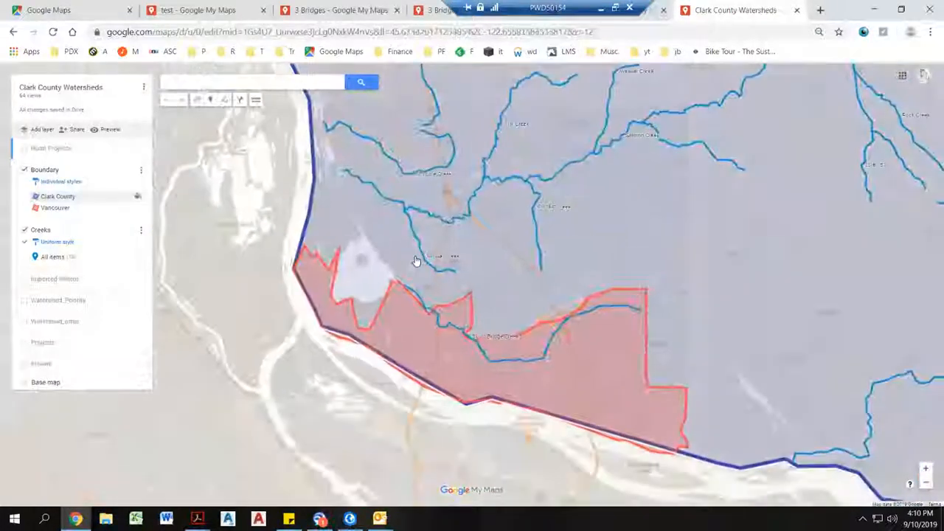
pyautogui.scroll(-1, 221, 230)
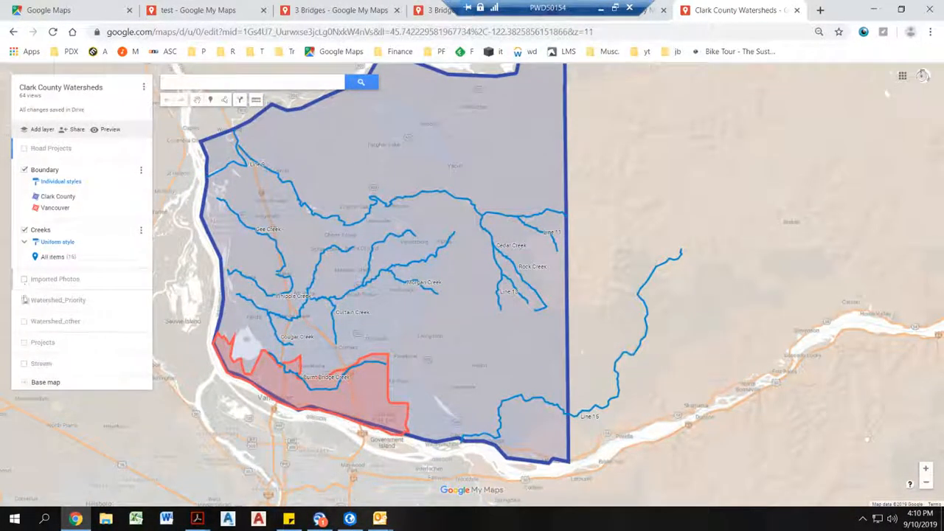
pyautogui.click(24, 300)
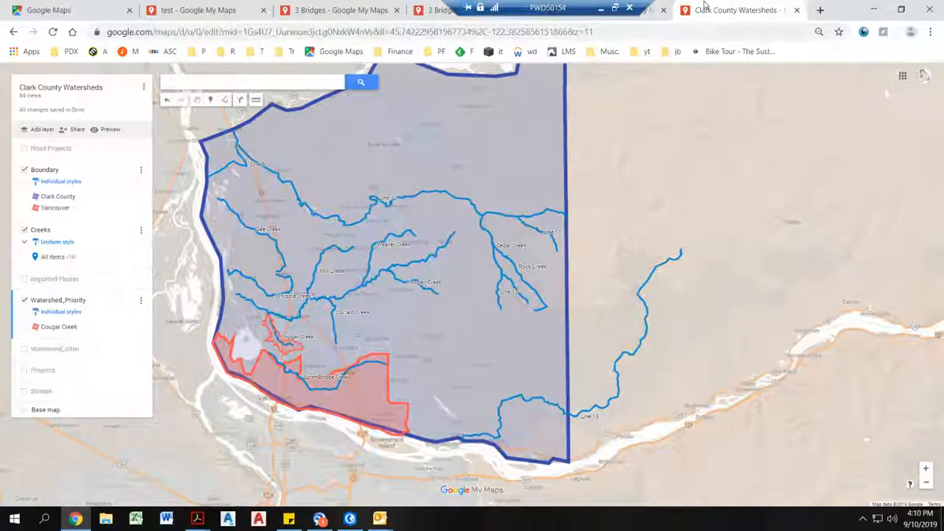
pyautogui.hotkey('ctrl', 'w')
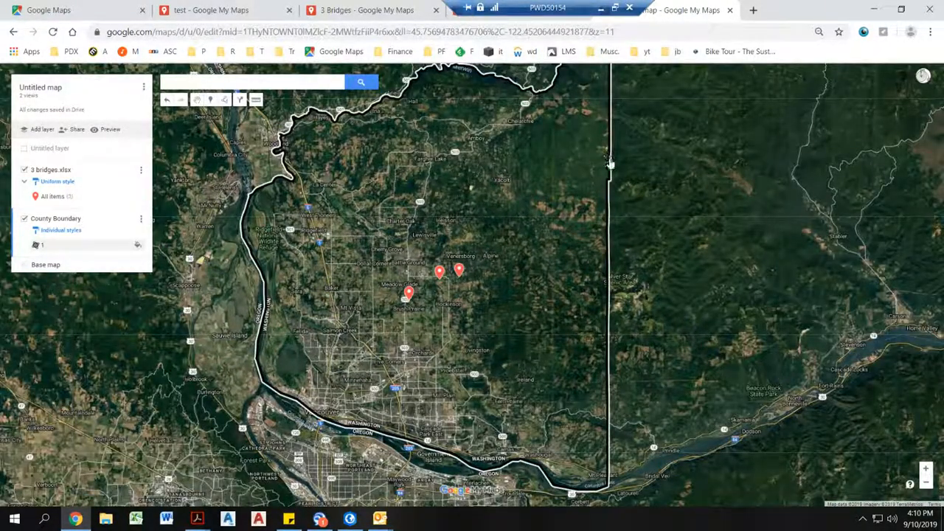
# Step: Export only the County Boundary layer of the untitled map and download it as a KMZ file
pyautogui.click(142, 89)
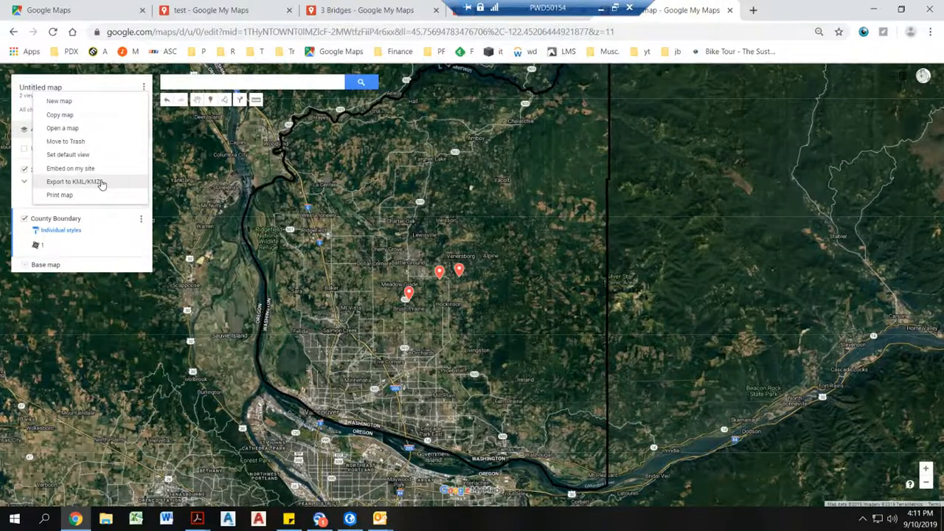
pyautogui.click(78, 181)
pyautogui.click(410, 273)
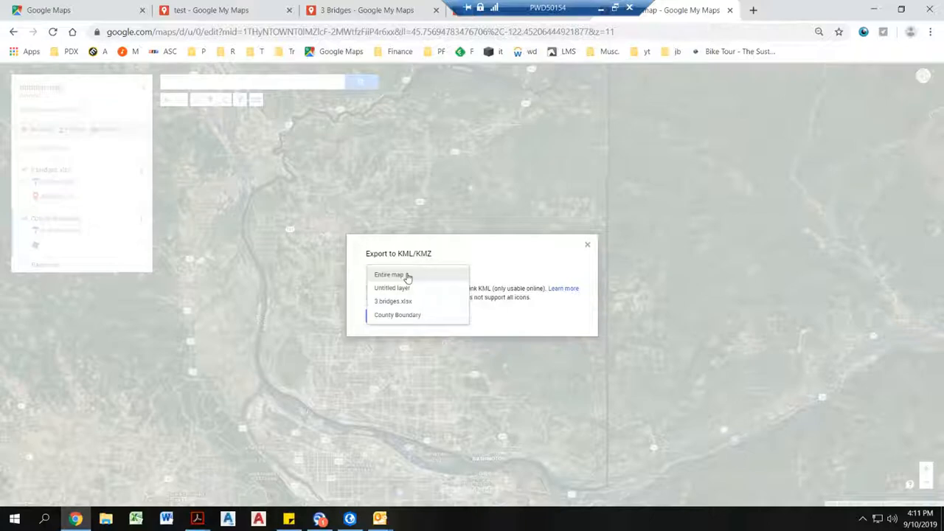
pyautogui.click(410, 315)
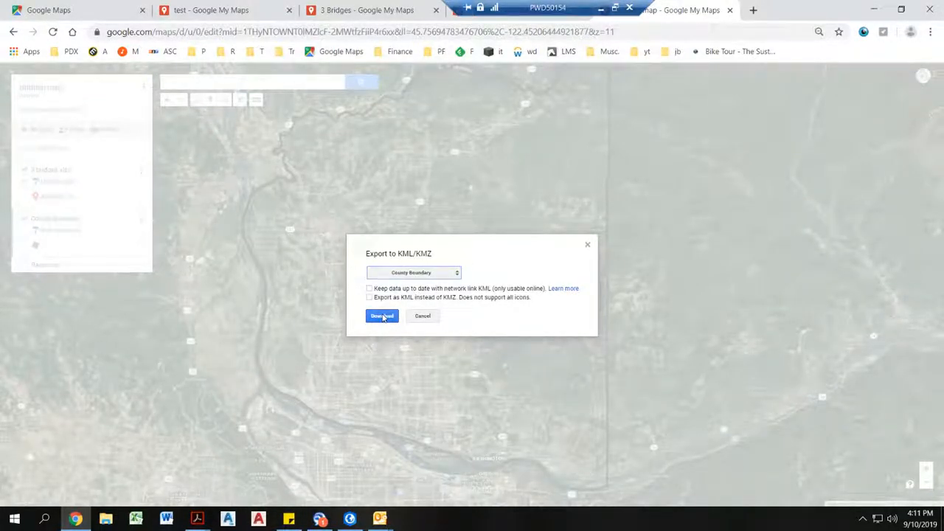
pyautogui.click(382, 316)
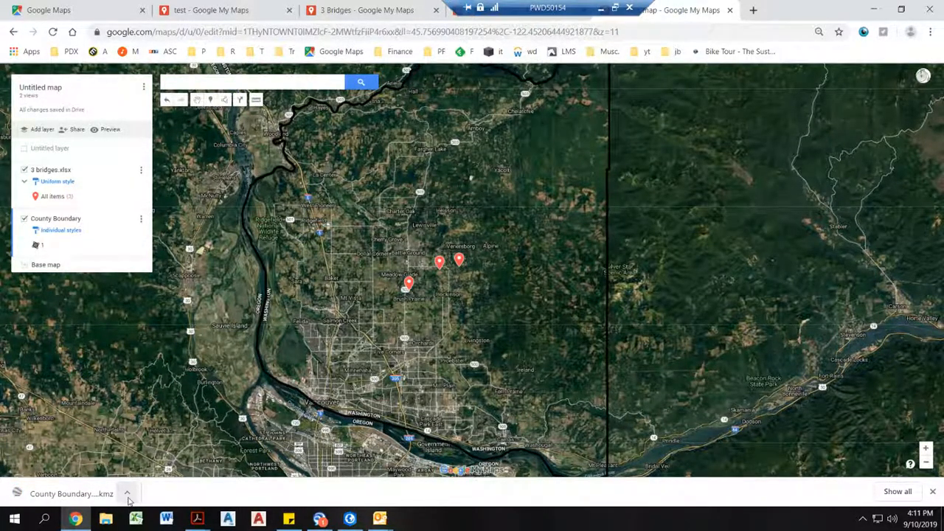
# Step: Switch to the existing 3 Bridges map, view its option for embedding on a website, and dismiss it
pyautogui.hotkey('ctrl', 'w')
pyautogui.click(146, 88)
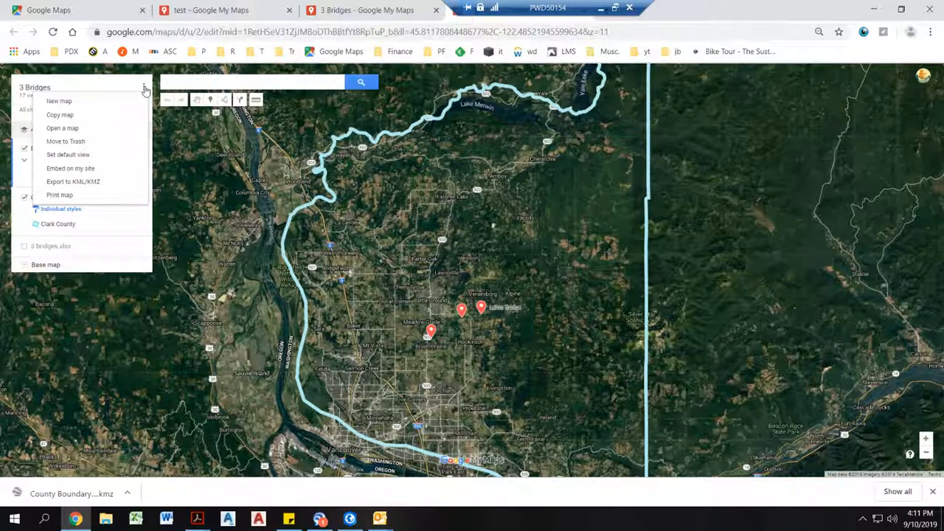
pyautogui.click(102, 174)
pyautogui.click(409, 293)
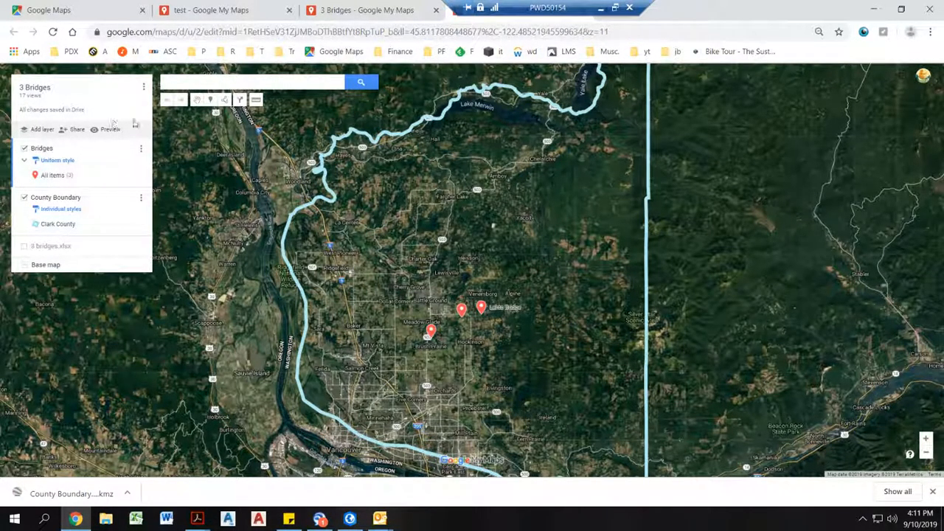
# Step: Capture the area around the three bridge markers as a picture and paste it into a new Outlook message's body
pyautogui.click(57, 224)
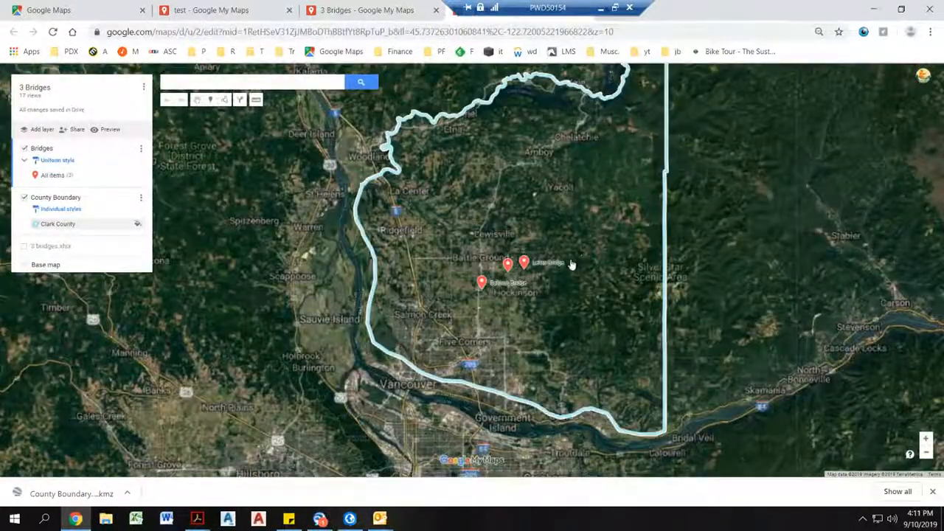
pyautogui.scroll(2, 577, 263)
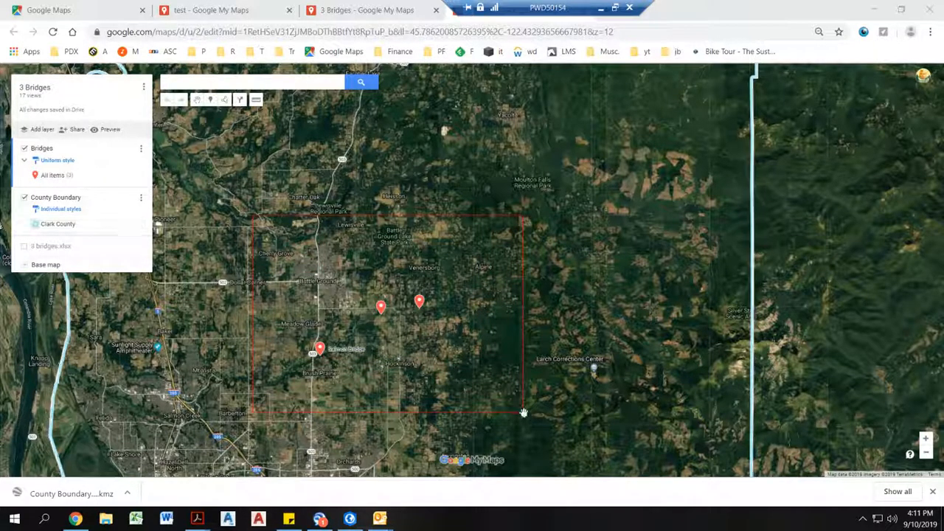
pyautogui.moveTo(385, 519)
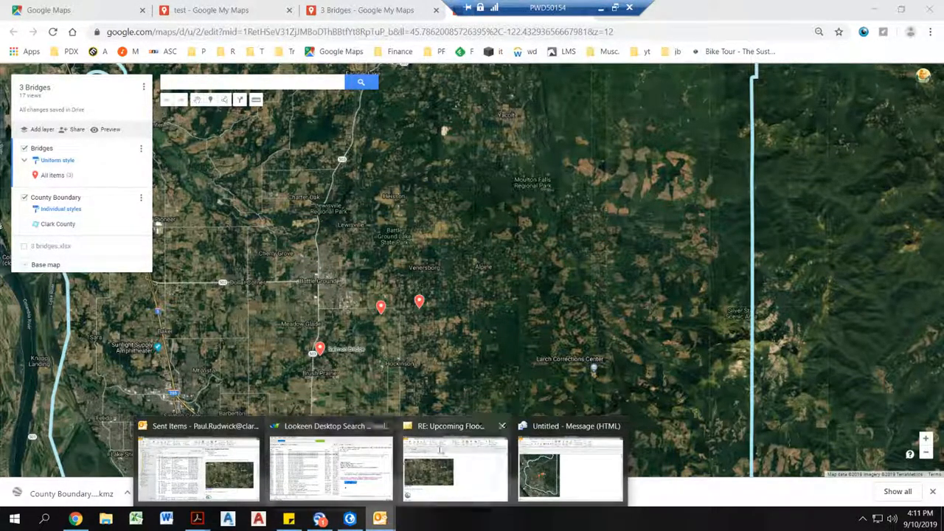
pyautogui.click(445, 444)
pyautogui.hotkey('ctrl', 'n')
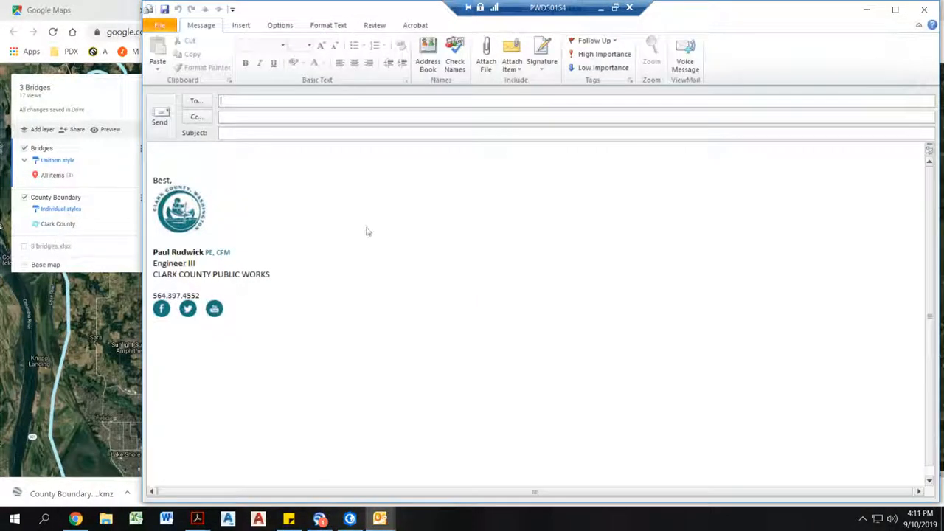
pyautogui.click(300, 153)
pyautogui.hotkey('ctrl', 'v')
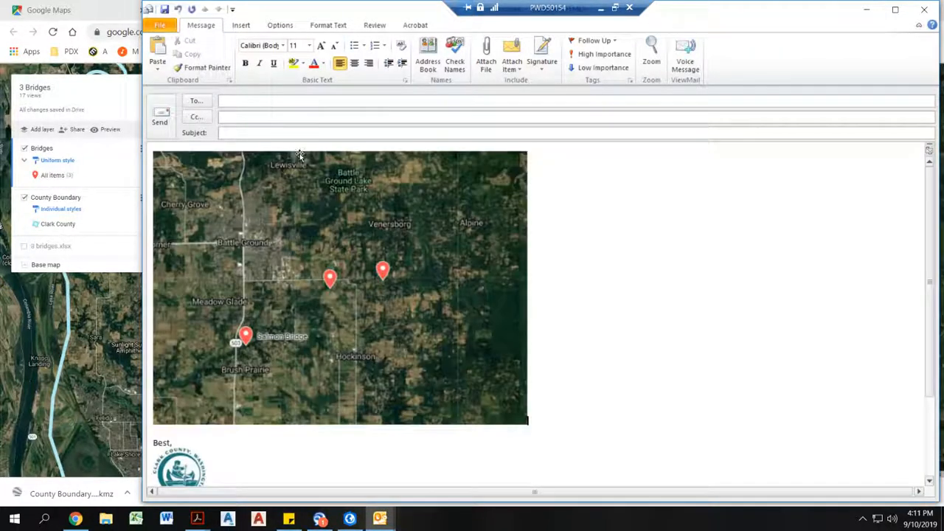
# Step: Open the hyperlink settings for the bridge map picture in the message body
pyautogui.click(348, 205)
pyautogui.rightClick(349, 207)
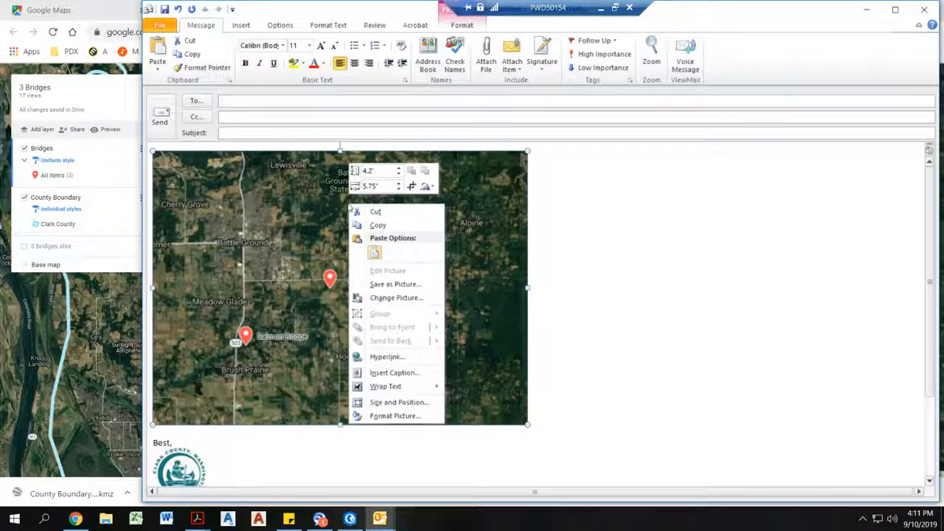
pyautogui.click(387, 356)
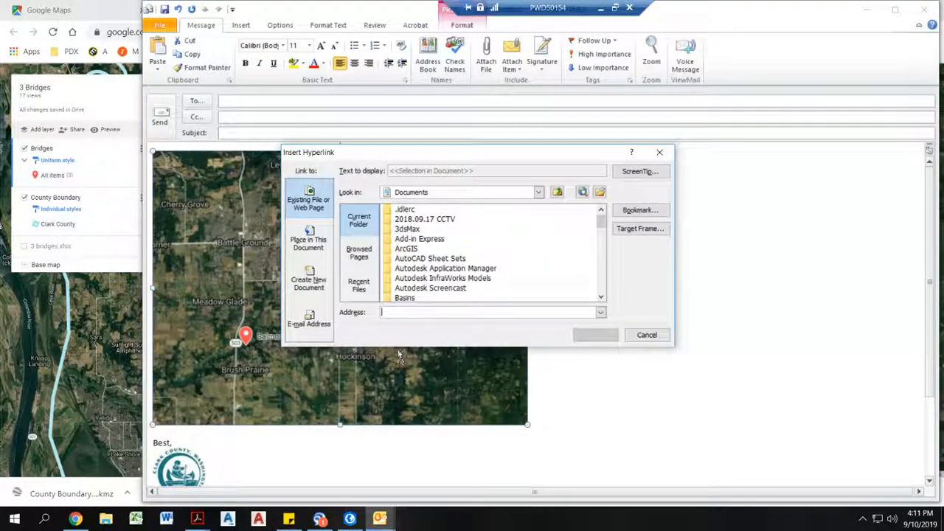
# Step: Switch to the 3 Bridges map in Chrome, save link sharing as anyone with the link can view, and copy the map's web address
pyautogui.click(123, 101)
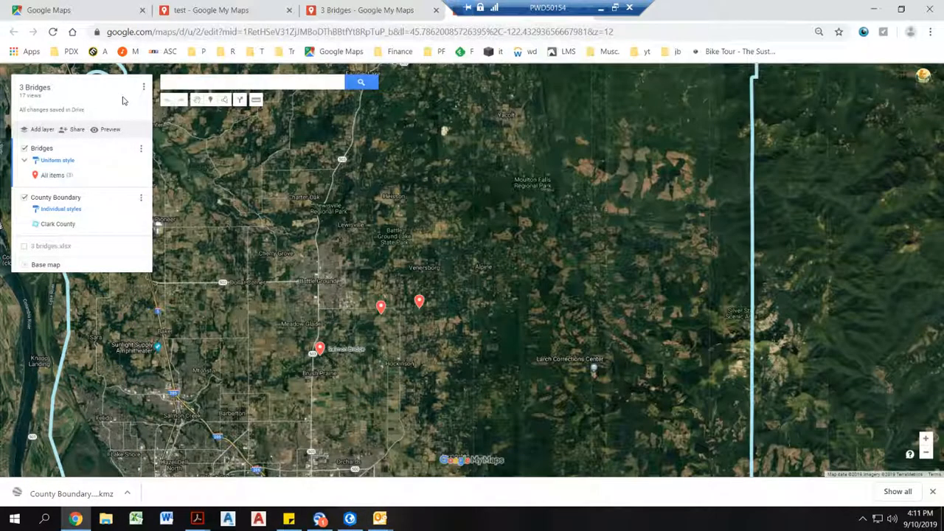
pyautogui.click(78, 130)
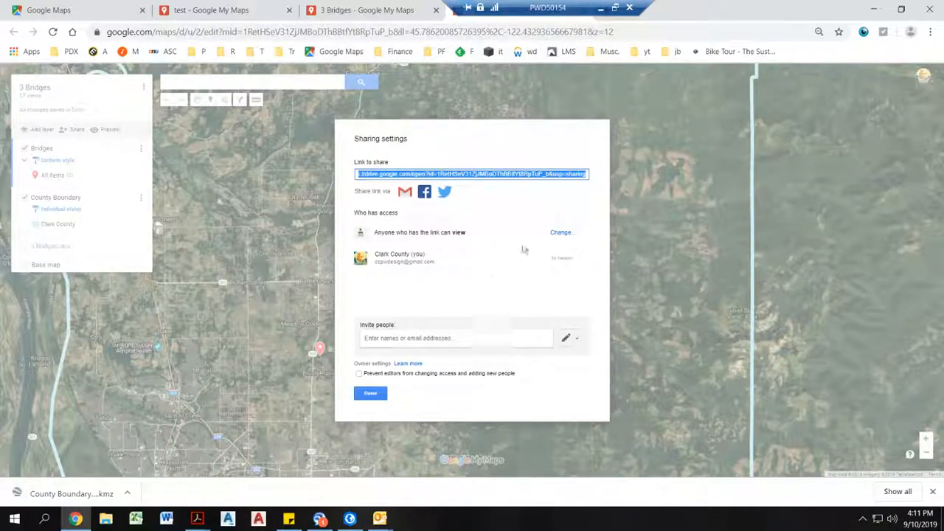
pyautogui.click(560, 233)
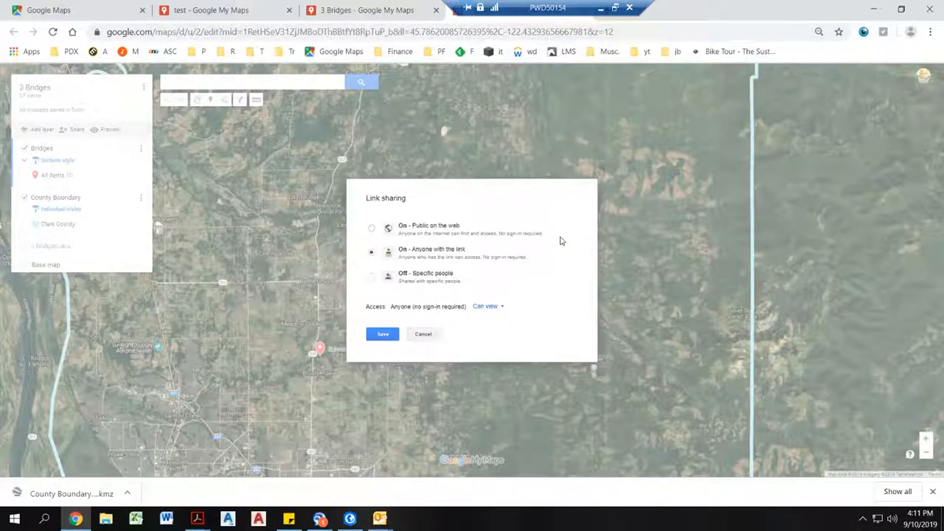
pyautogui.click(386, 336)
pyautogui.click(372, 394)
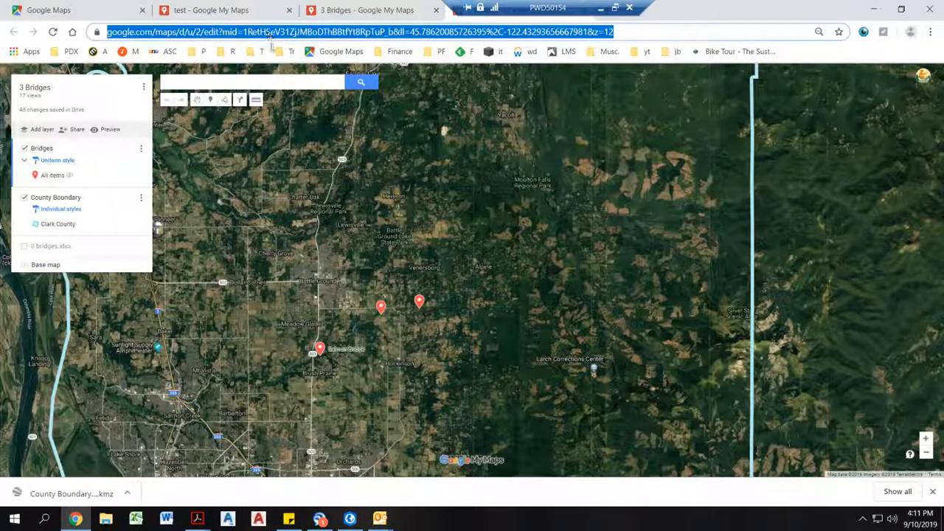
pyautogui.moveTo(380, 518)
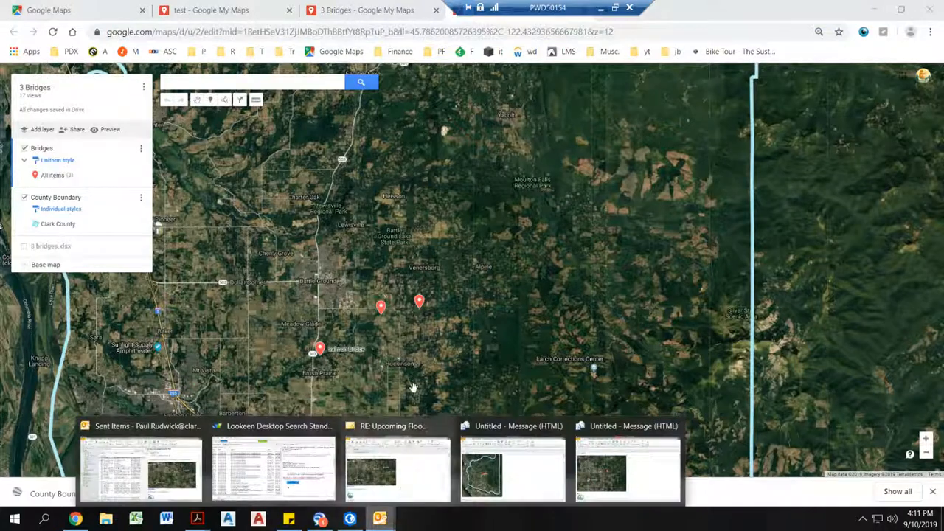
pyautogui.click(512, 467)
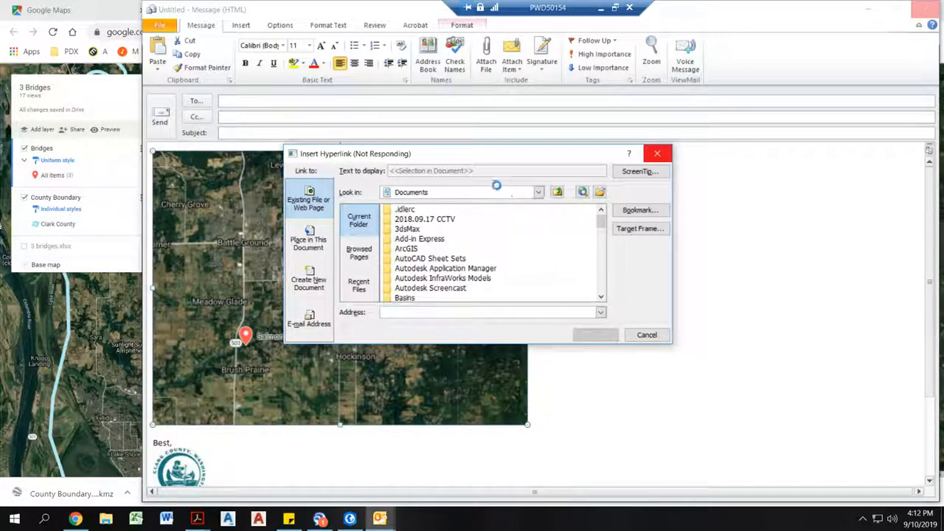
pyautogui.moveTo(497, 155); pyautogui.dragTo(468, 160)
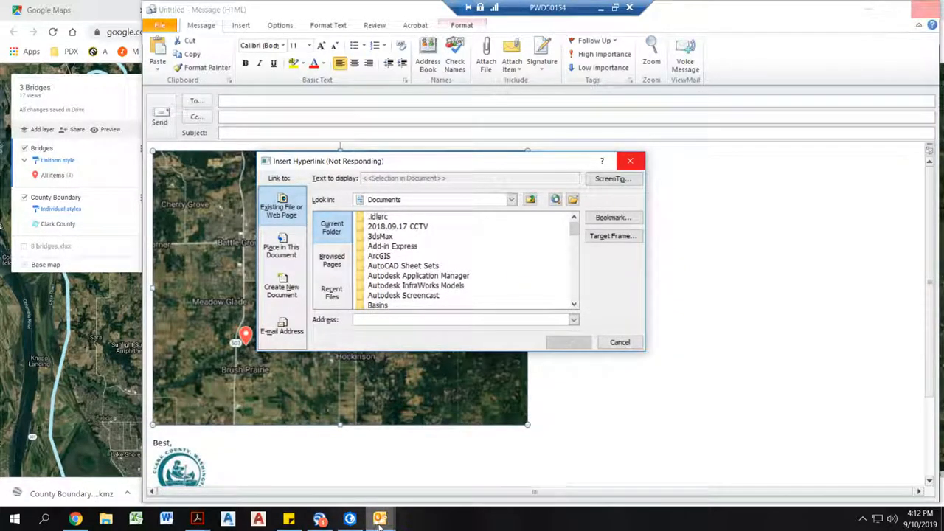
pyautogui.moveTo(380, 519)
pyautogui.click(509, 461)
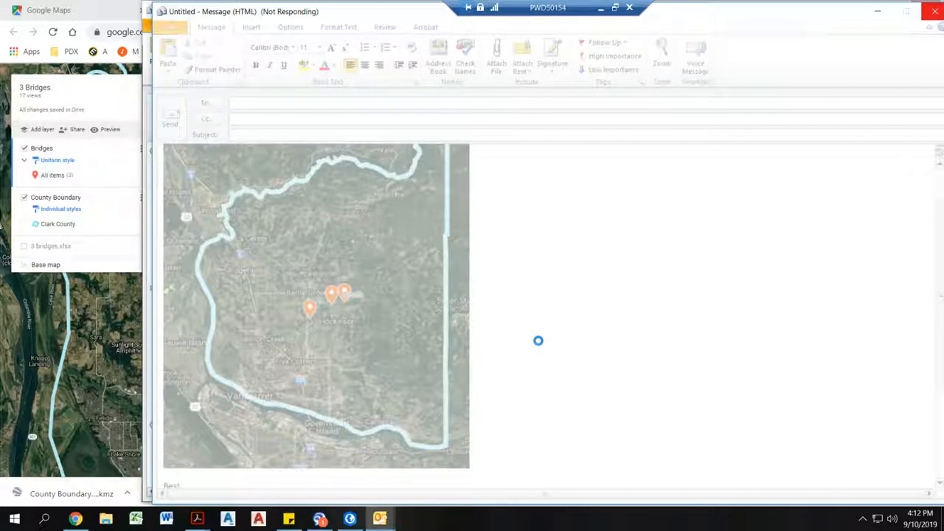
pyautogui.moveTo(326, 15); pyautogui.dragTo(279, 90)
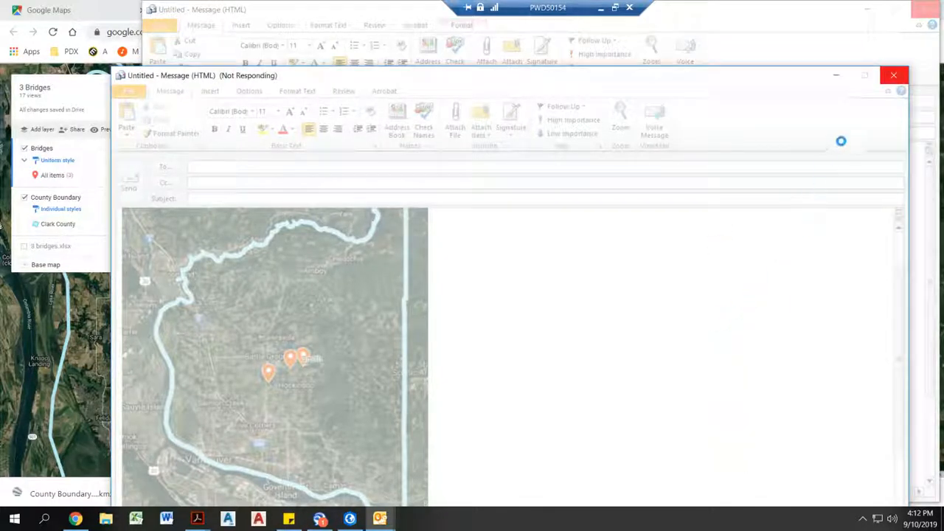
pyautogui.moveTo(767, 75); pyautogui.dragTo(781, 46)
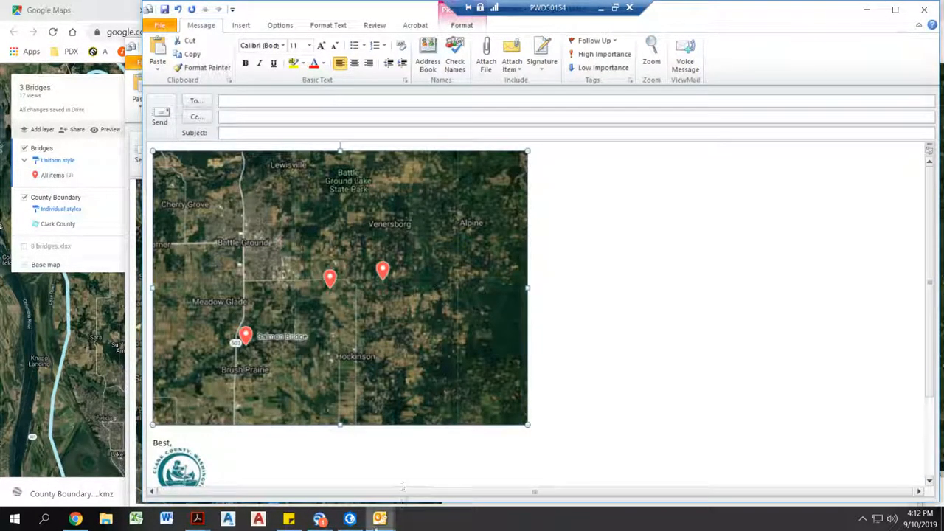
pyautogui.moveTo(380, 518)
pyautogui.click(594, 464)
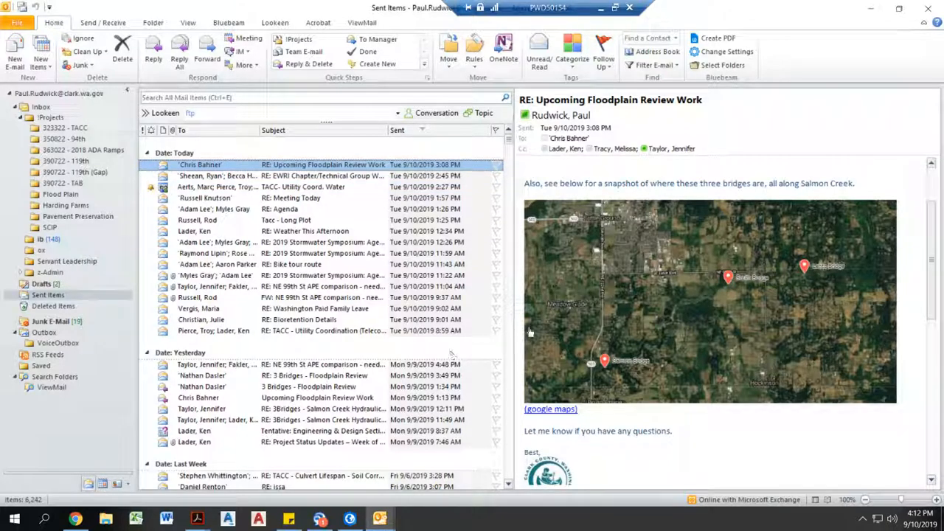
pyautogui.click(484, 469)
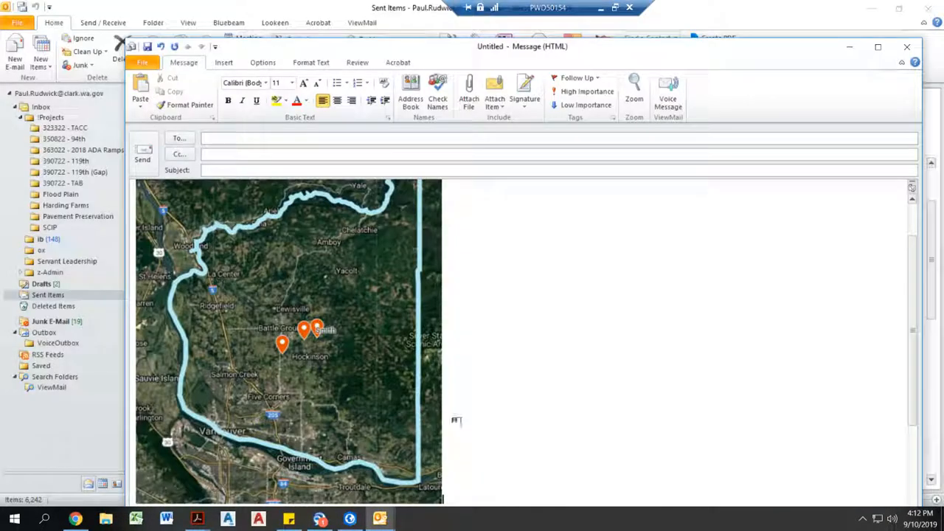
# Step: Bring up the Outlook message with the close-up bridge picture and hyperlink the picture to the copied map address
pyautogui.moveTo(380, 519)
pyautogui.click(375, 492)
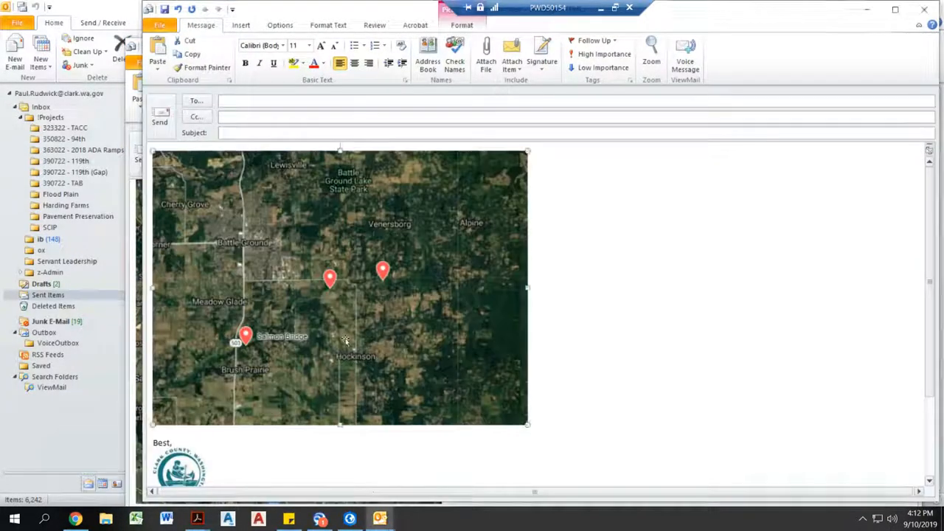
pyautogui.rightClick(336, 326)
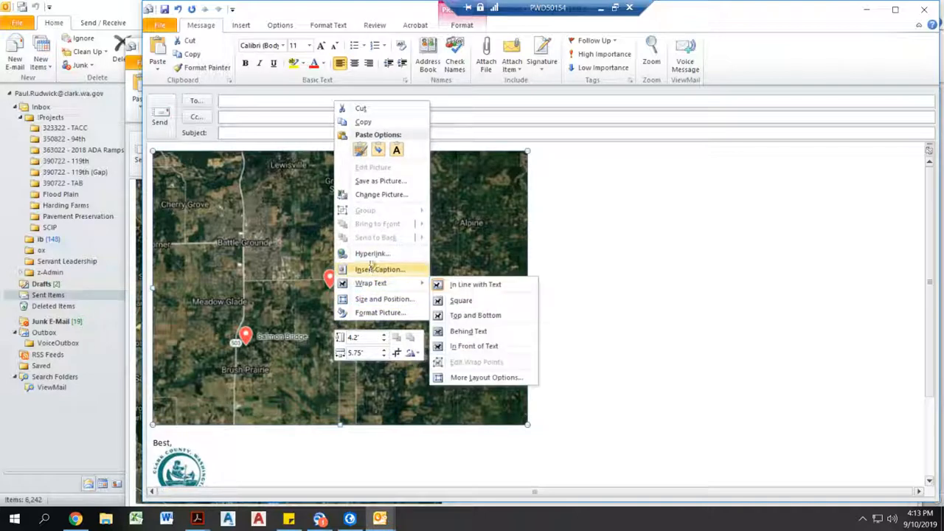
pyautogui.click(372, 253)
pyautogui.hotkey('ctrl', 'v')
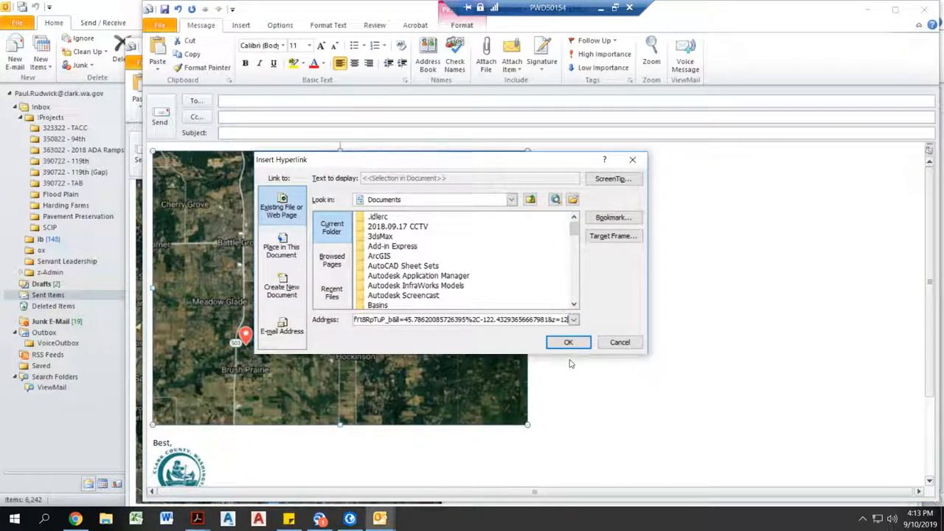
pyautogui.click(567, 342)
# Step: Set the height of the linked map picture to 2 inches
pyautogui.rightClick(485, 334)
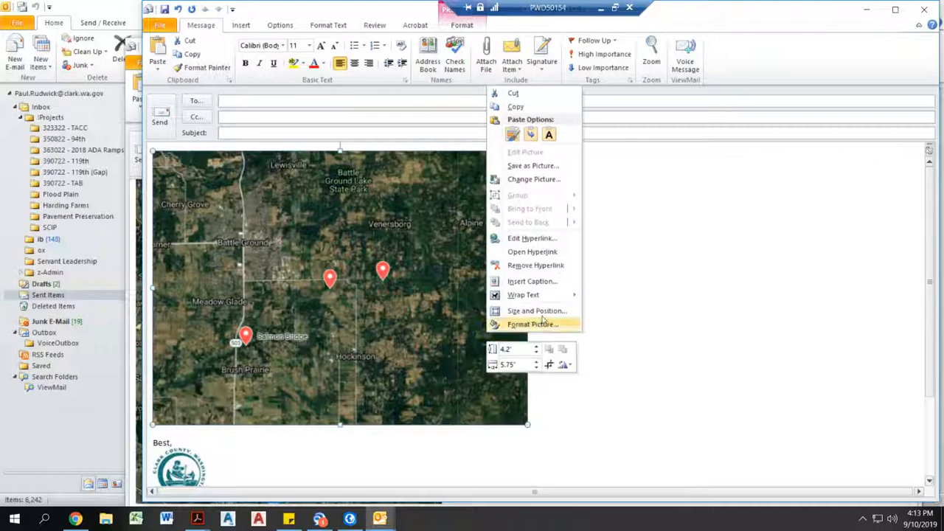
pyautogui.press('Escape')
pyautogui.write('2')
pyautogui.click(590, 319)
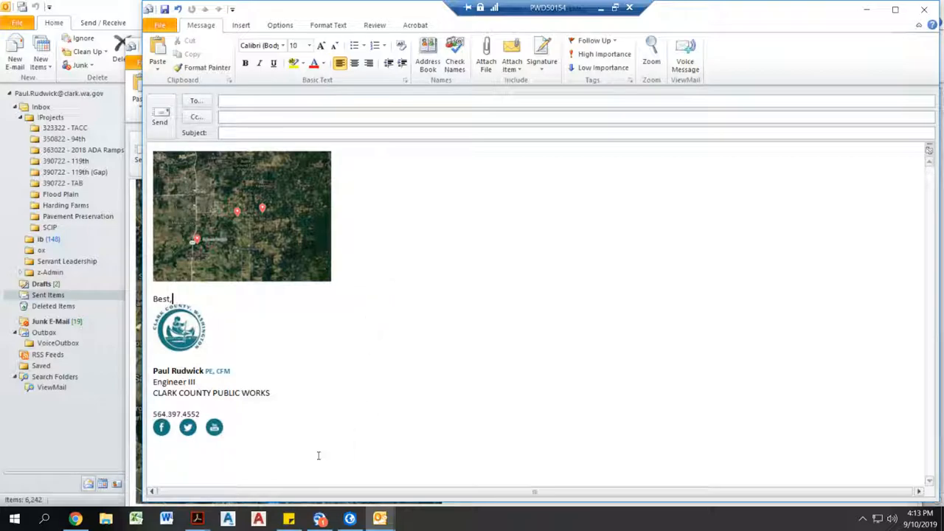
# Step: Switch back to the 3 Bridges map in Chrome, examine the bridge markers, and minimize the remote desktop session
pyautogui.click(83, 521)
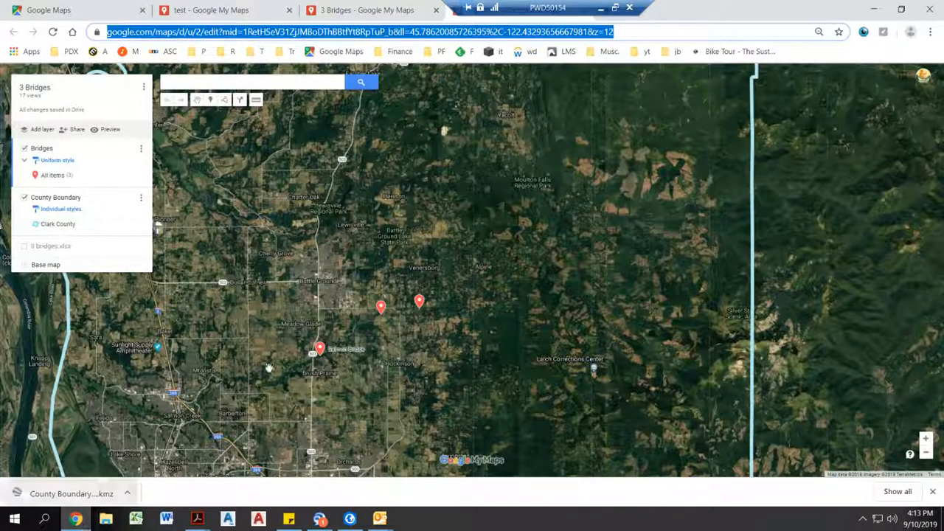
pyautogui.scroll(1, 398, 332)
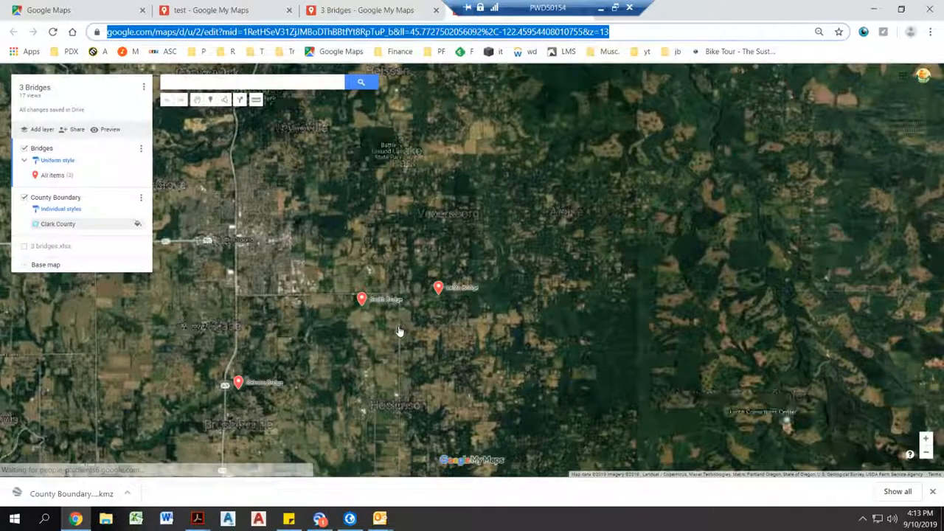
pyautogui.scroll(-1, 402, 330)
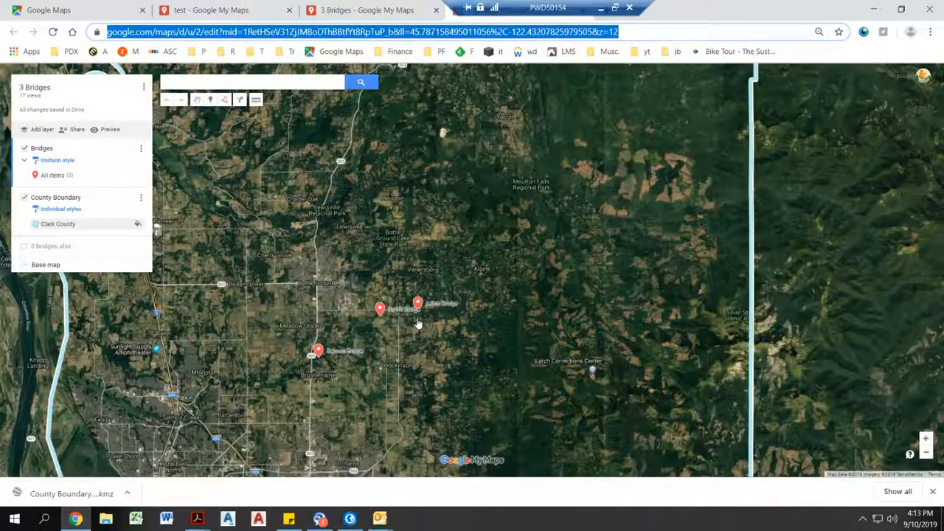
pyautogui.click(600, 7)
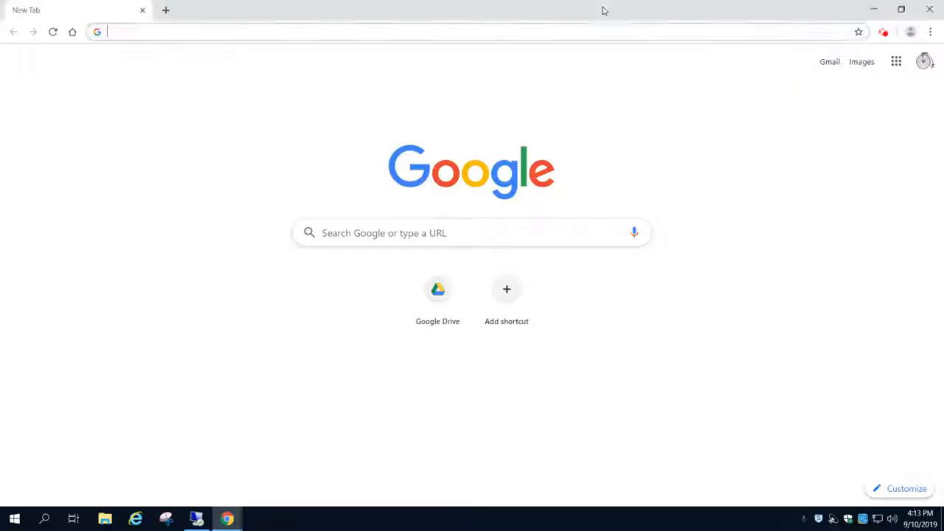